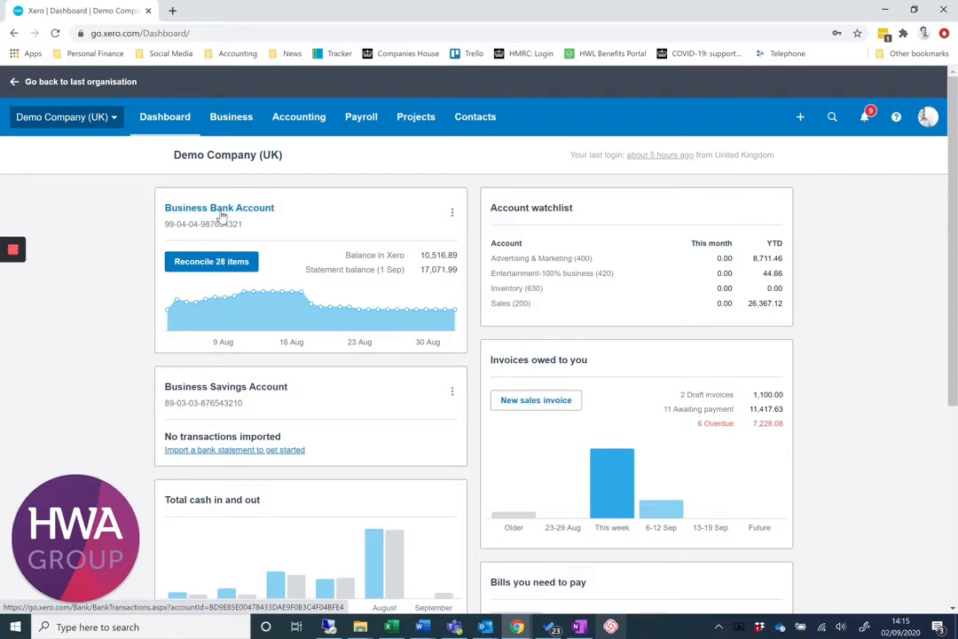
Open the statement import page for the Business Bank Account.
left_click(453, 216)
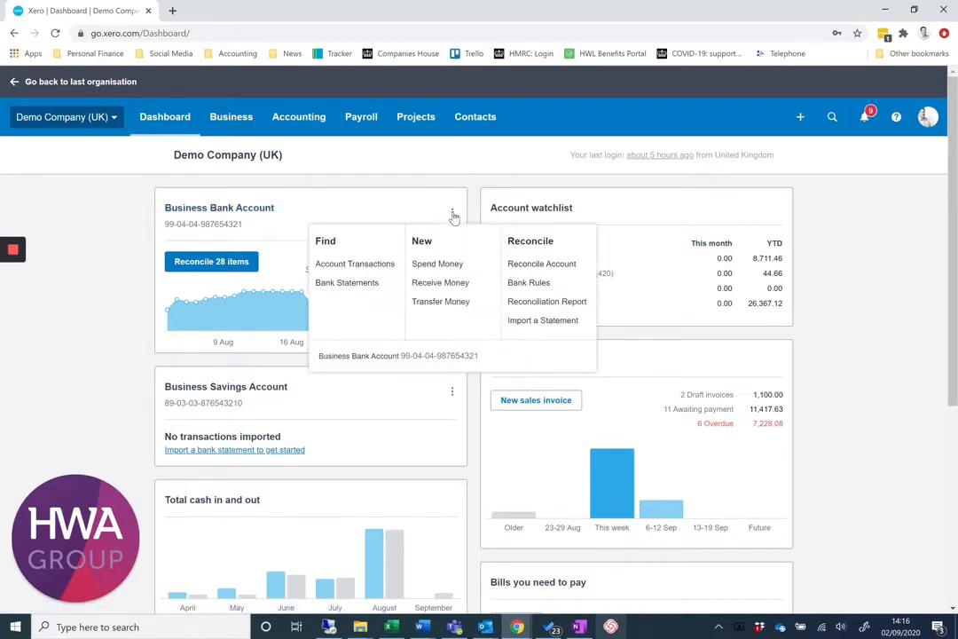
left_click(527, 321)
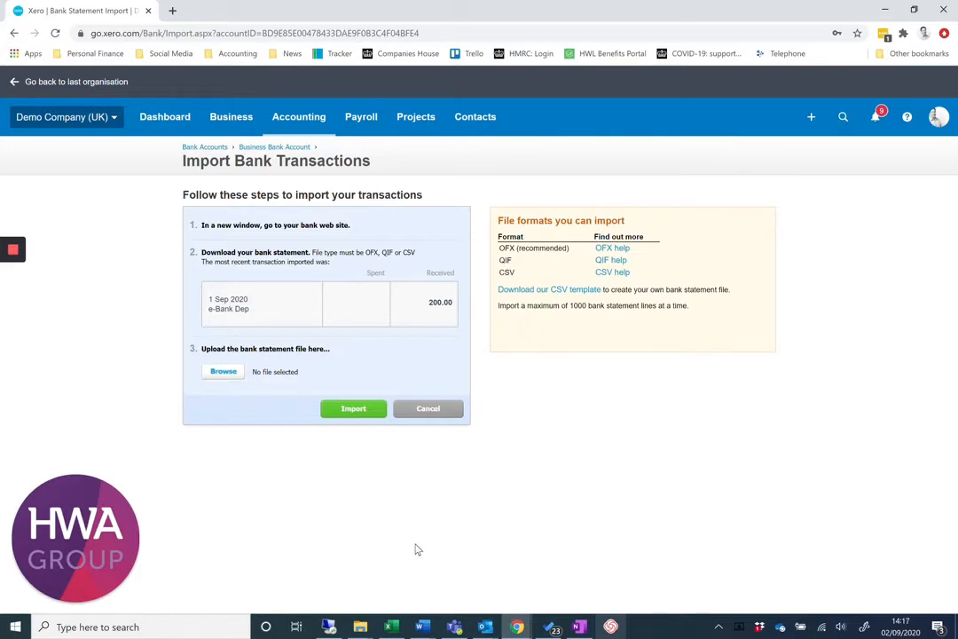
Switch to the bank transactions workbook in Excel and enter =-F2+G2 in J2 to combine the debit and credit amounts.
key("alt+Tab")
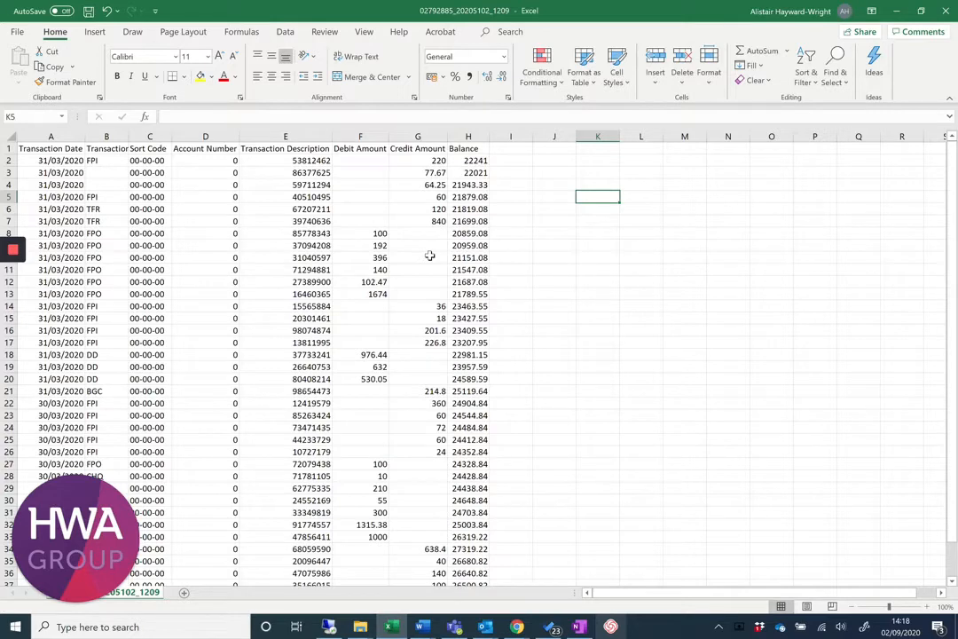
key("Left")
key("Up")
key("Up")
key("Up")
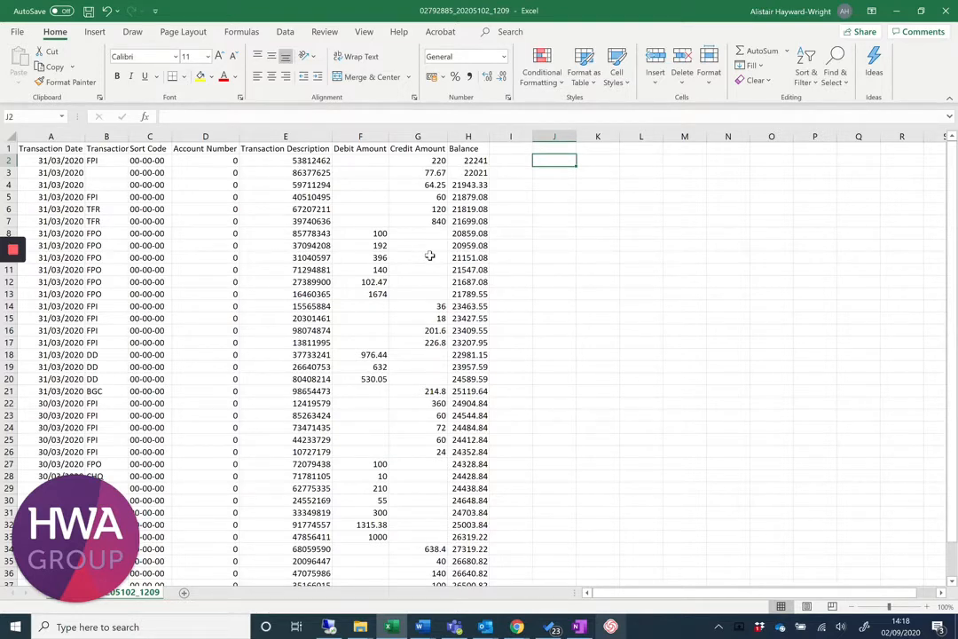
type("=")
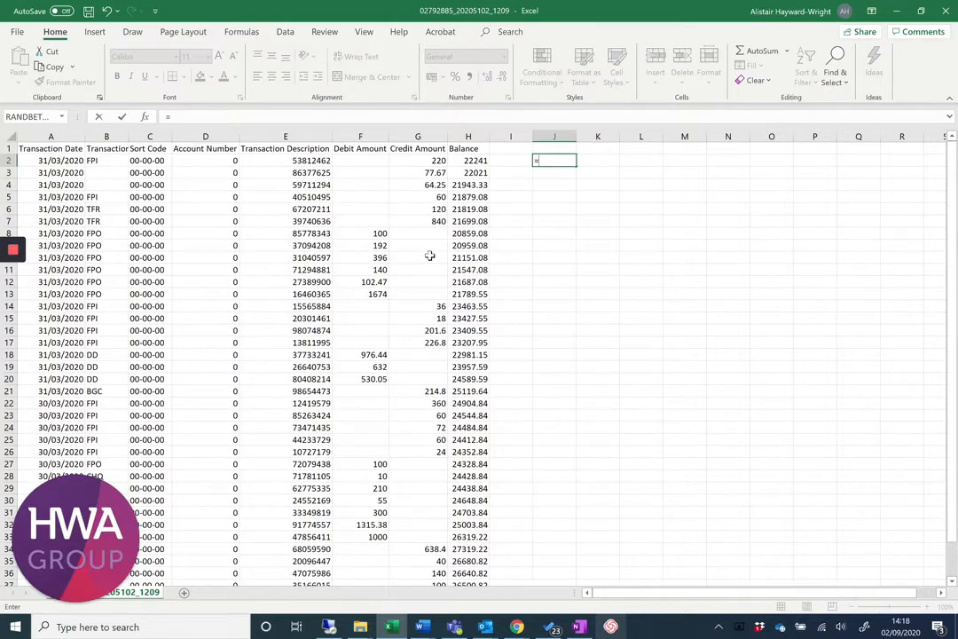
type("-")
left_click(366, 160)
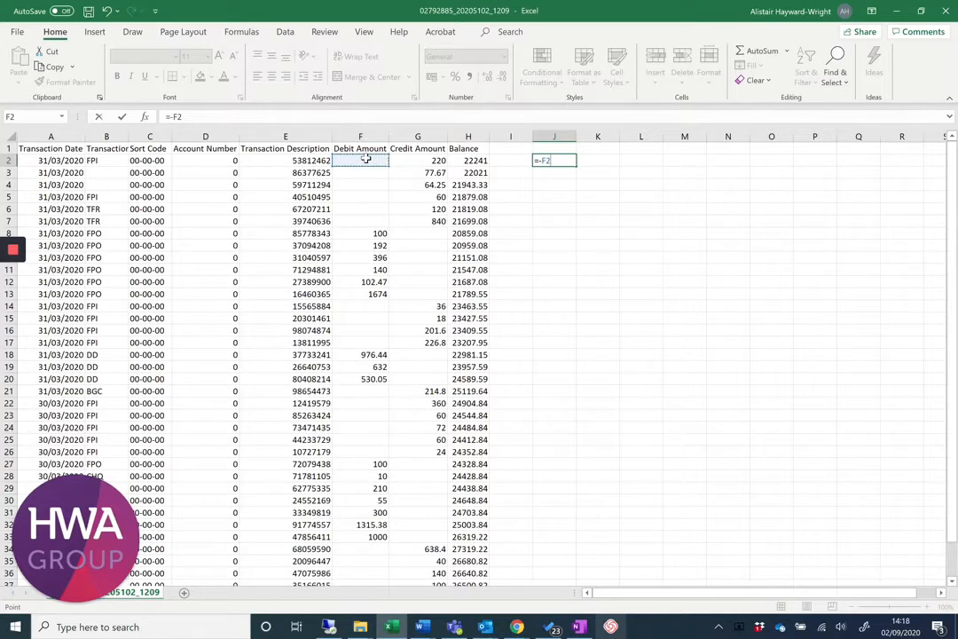
type("+")
left_click(433, 161)
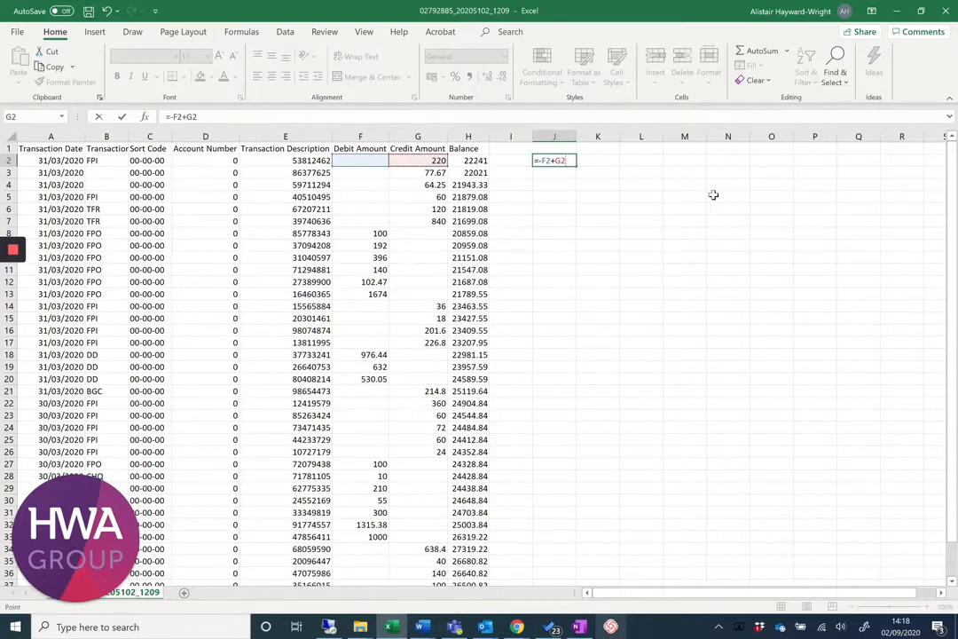
key("Return")
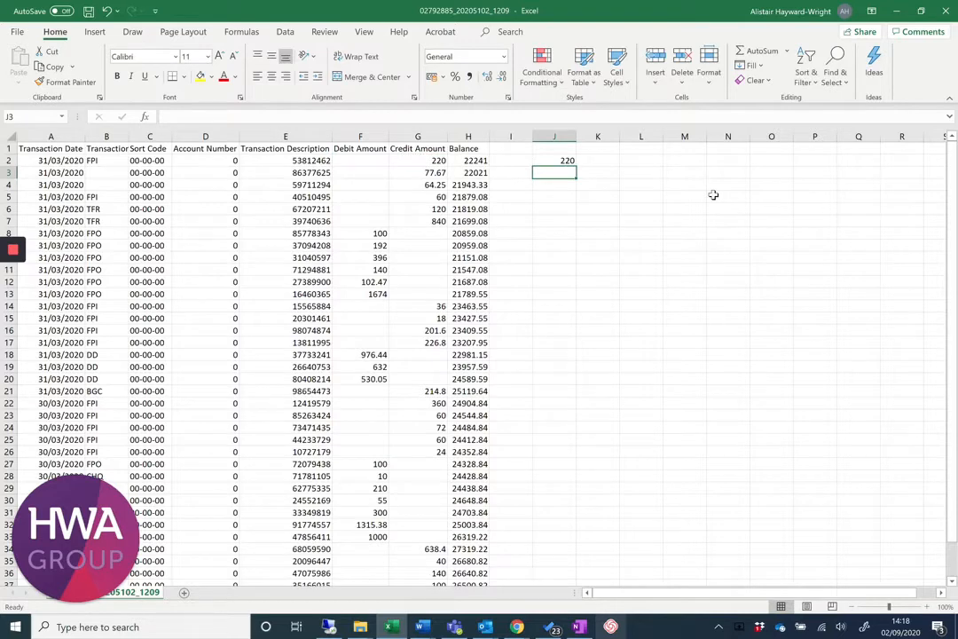
Copy the J2 formula down to J3:J39 and check the signed amounts against the debit and credit columns.
key("Up")
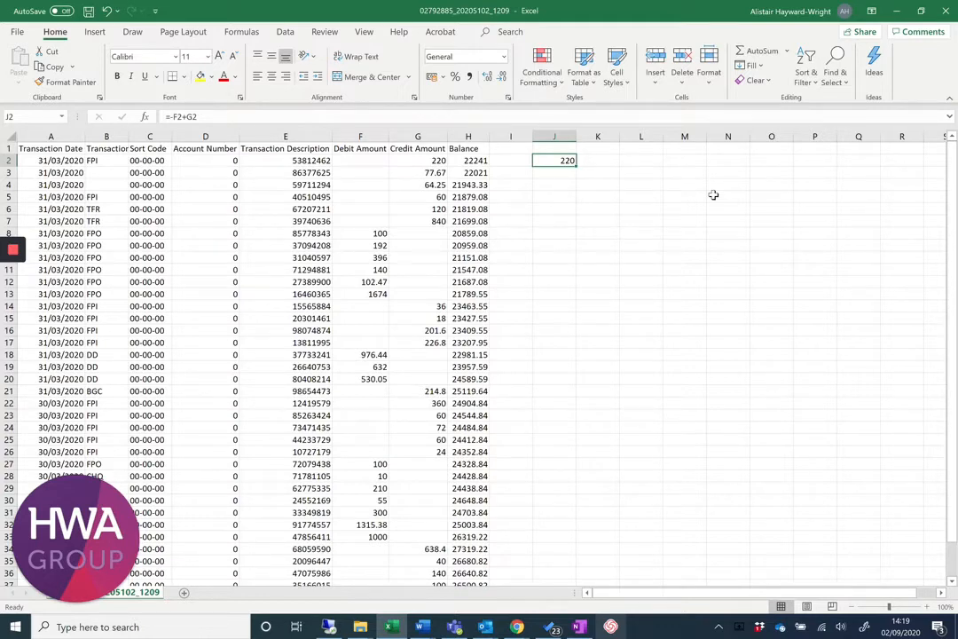
right_click(550, 159)
left_click(575, 186)
left_click_drag(563, 173, 545, 551)
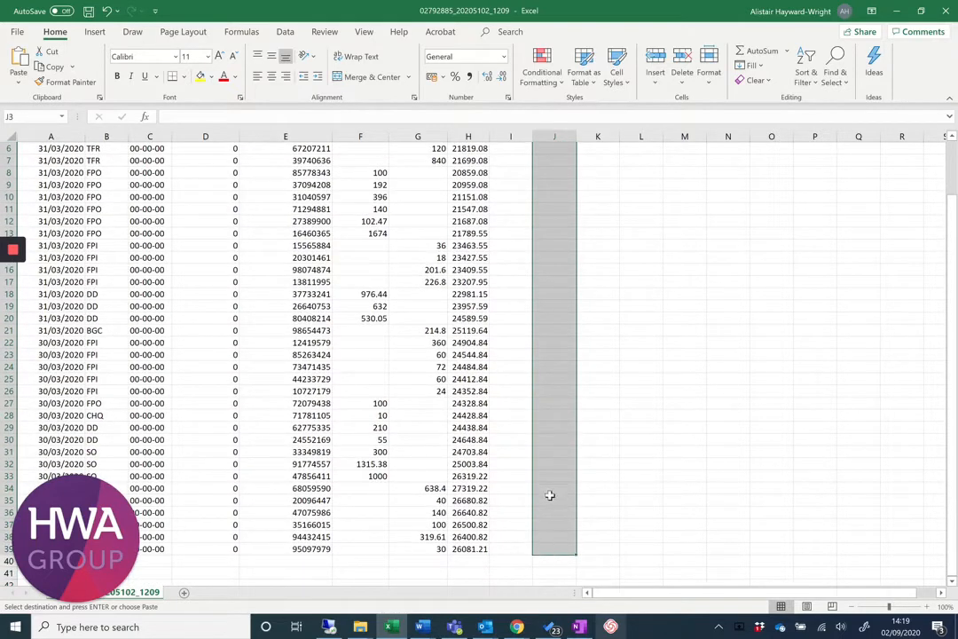
right_click(554, 467)
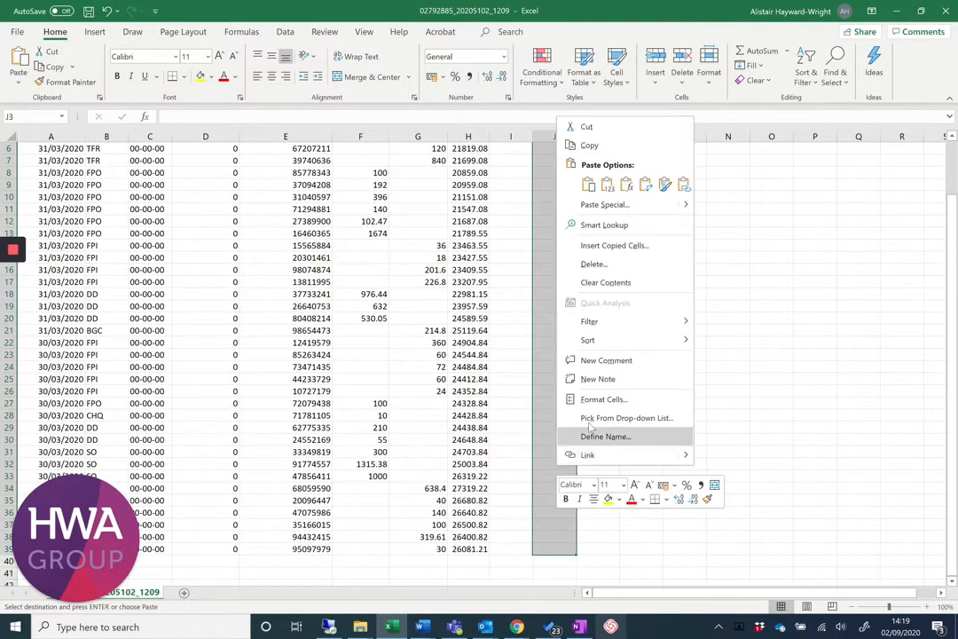
left_click(588, 184)
scroll(584, 239, "up", 2)
left_click(565, 257)
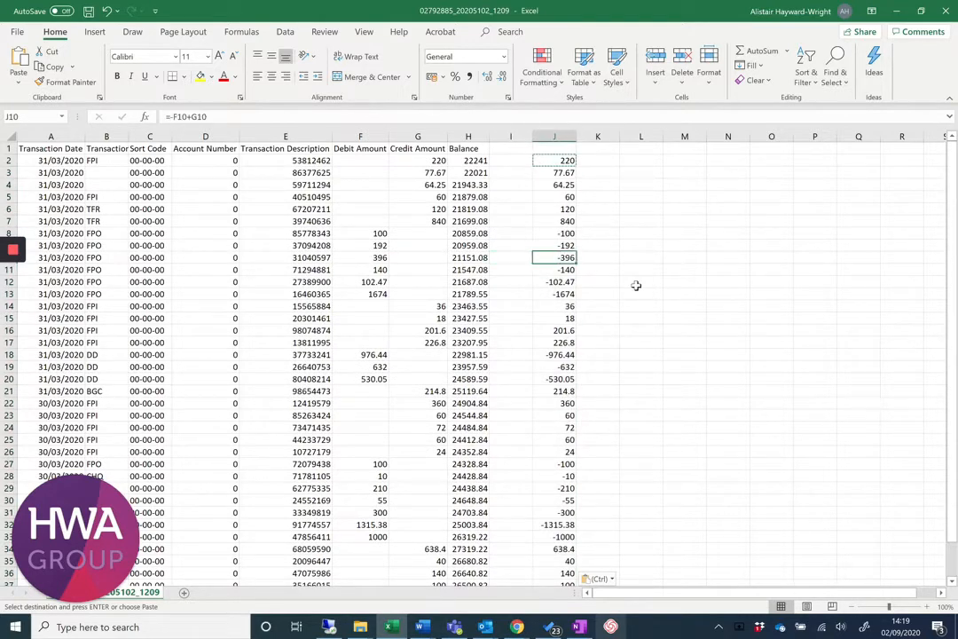
key("Up")
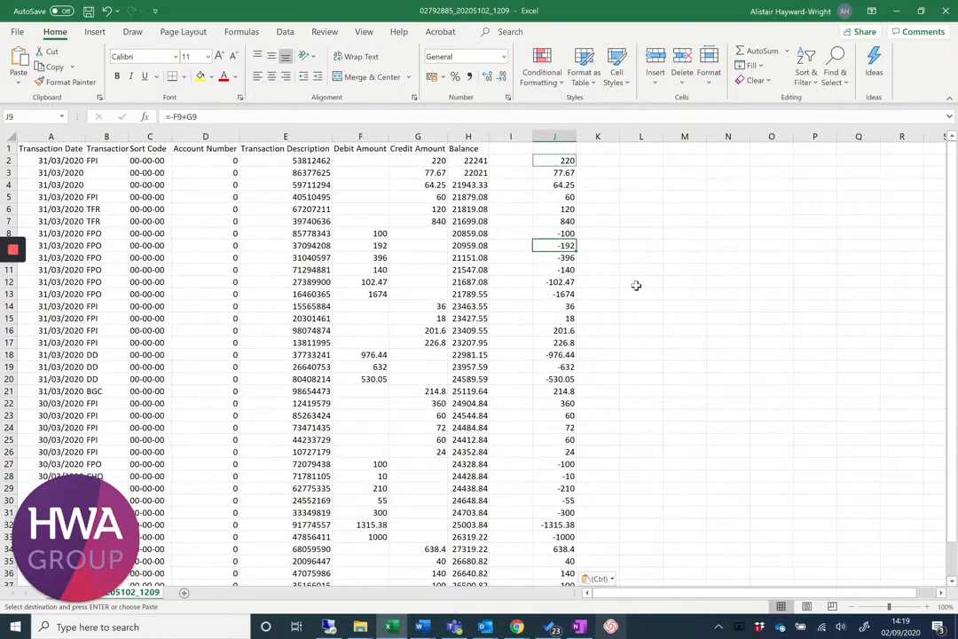
key("Down")
key("Down")
key("Down")
key("Down")
key("Down")
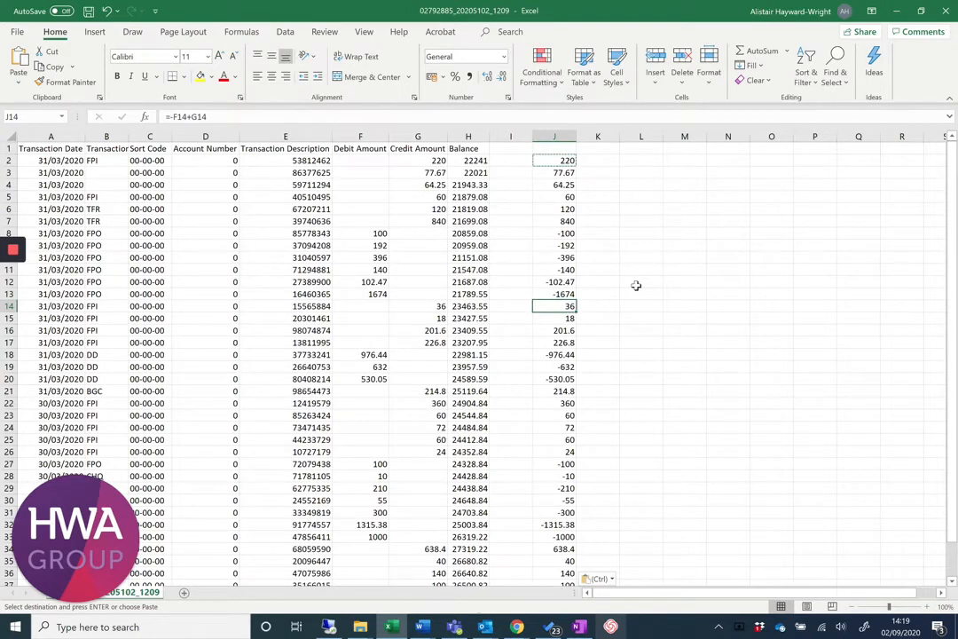
Return to Xero in the browser, download the CSV statement template and open it in Excel.
key("alt+Tab")
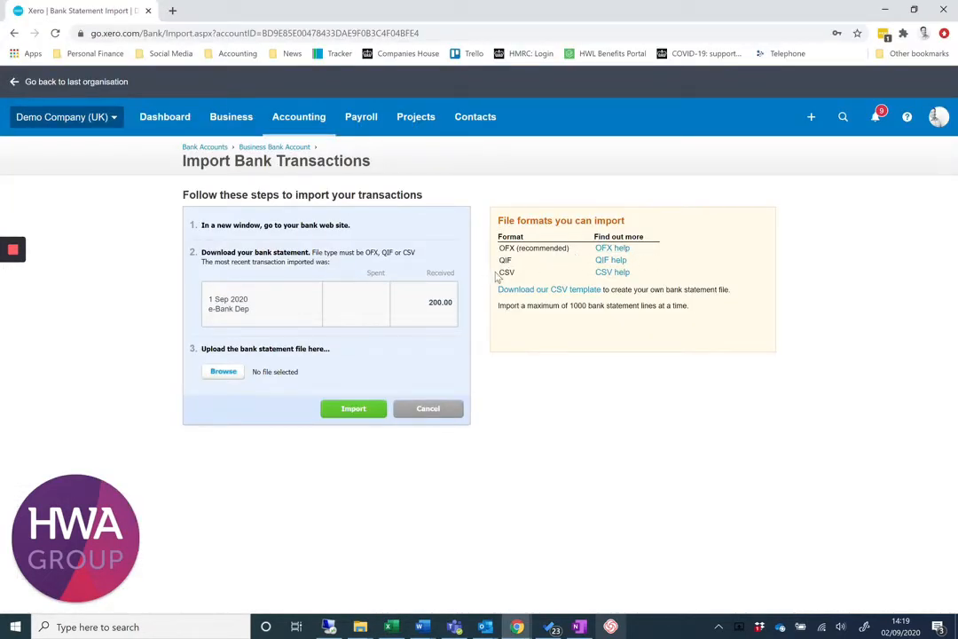
left_click(546, 299)
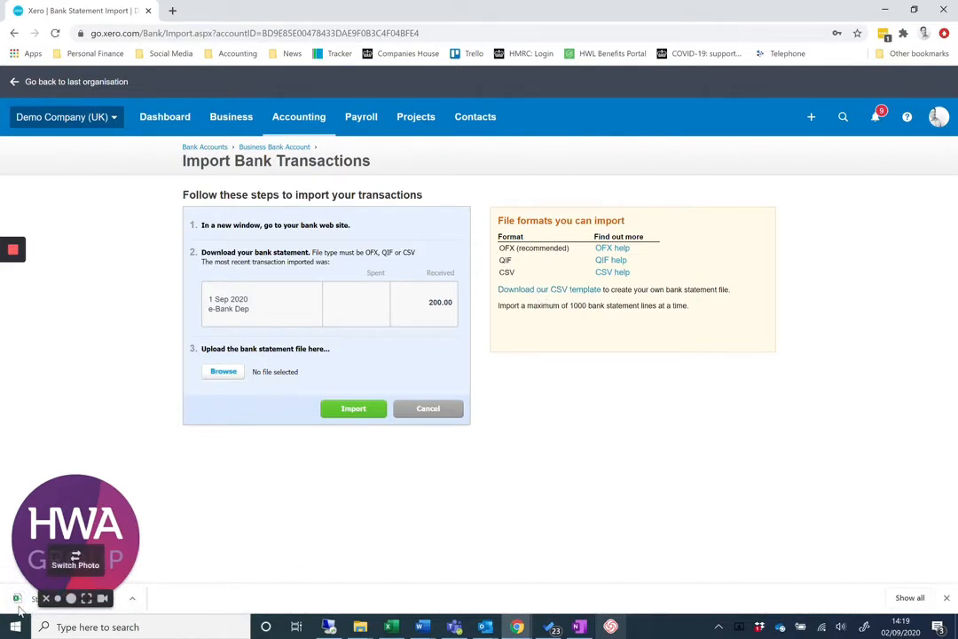
left_click(124, 604)
left_click(150, 516)
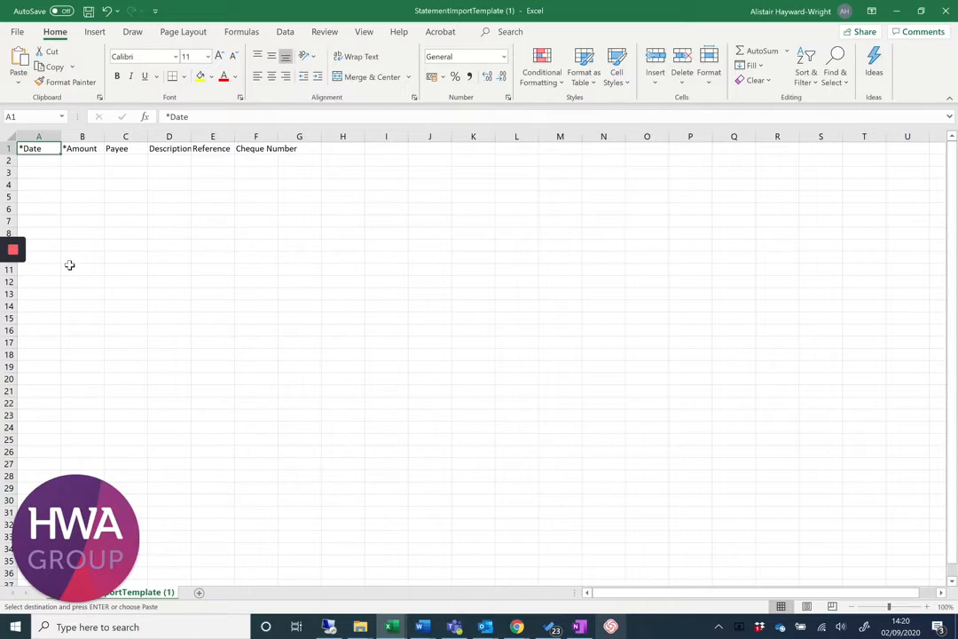
Copy the transaction dates A2:A39 from the bank workbook into the template's Date column from A2, and fit the column width.
key("alt+Tab")
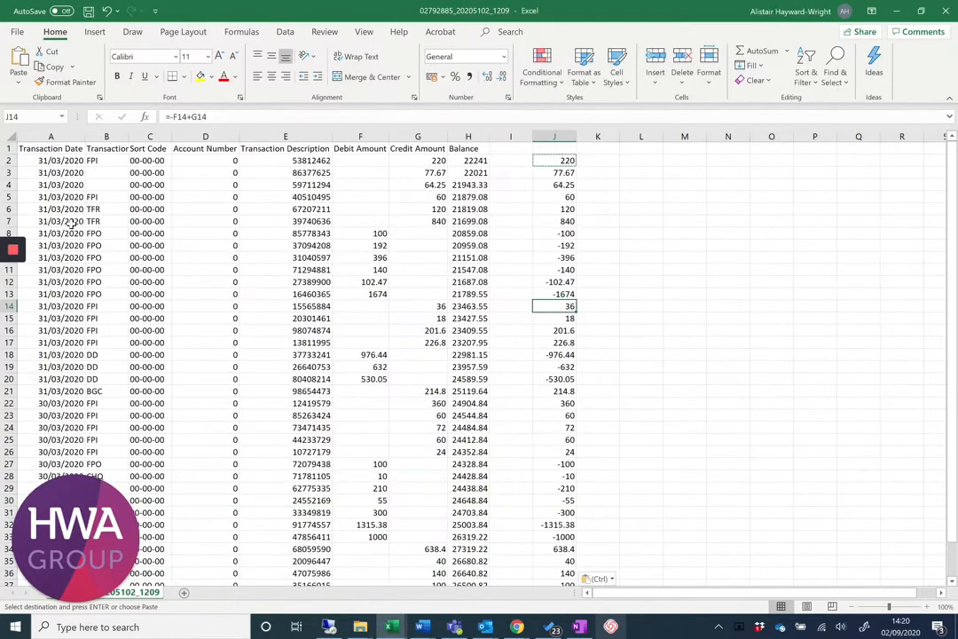
left_click(68, 163)
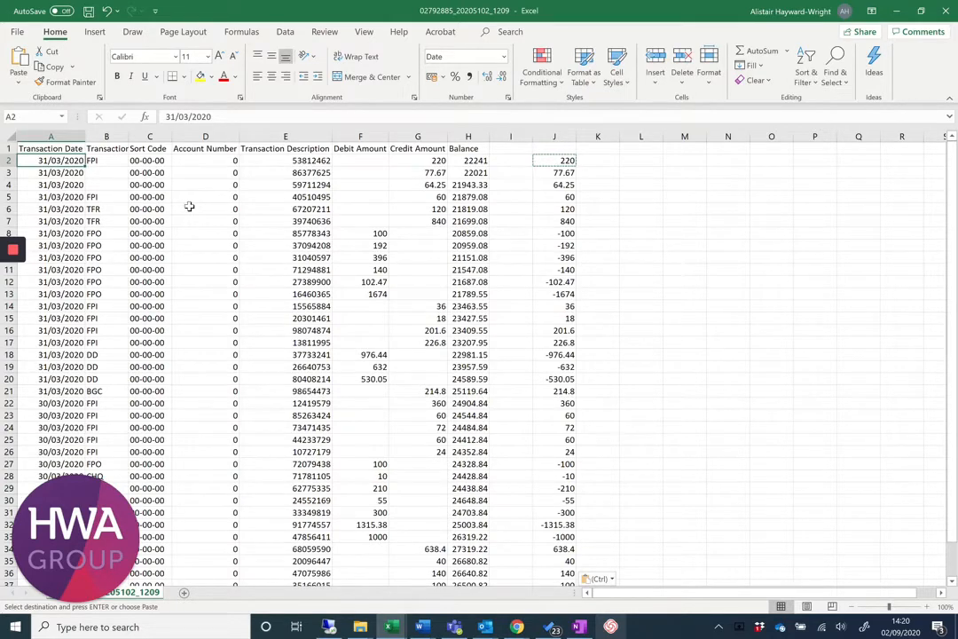
left_click_drag(51, 161, 62, 329)
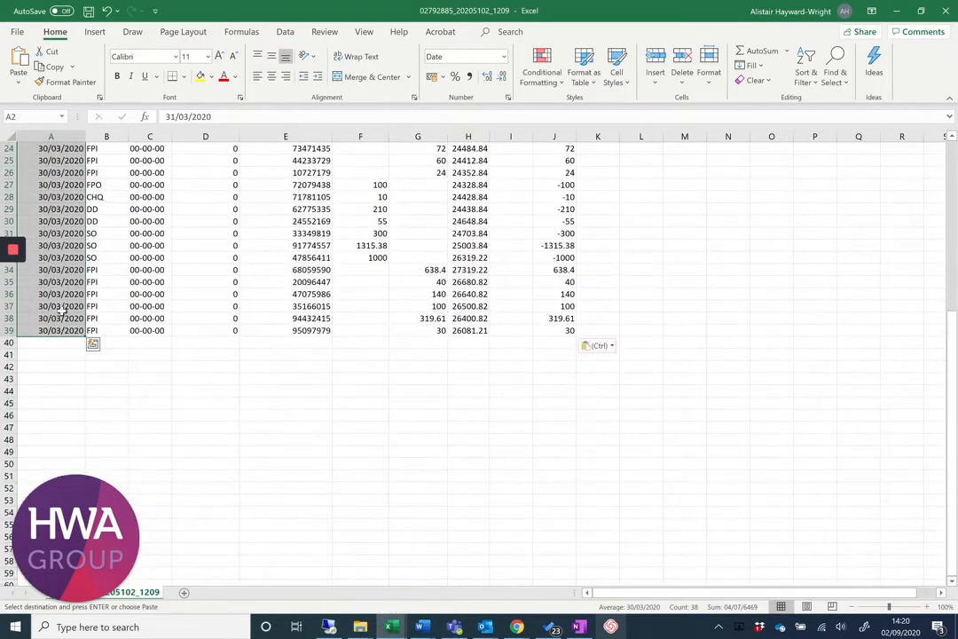
right_click(62, 241)
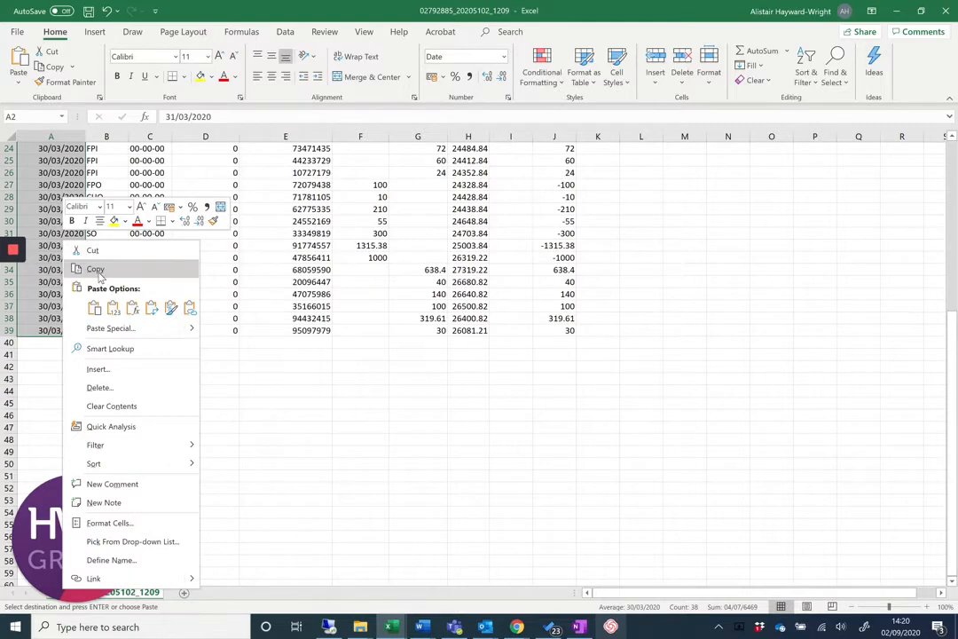
left_click(95, 269)
scroll(96, 271, "up", 8)
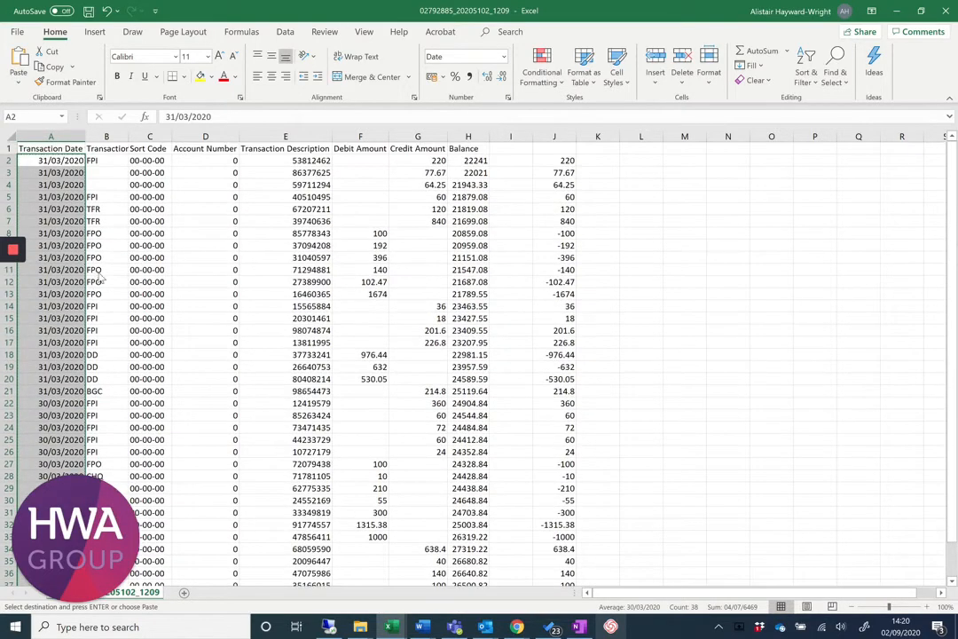
key("alt+Tab")
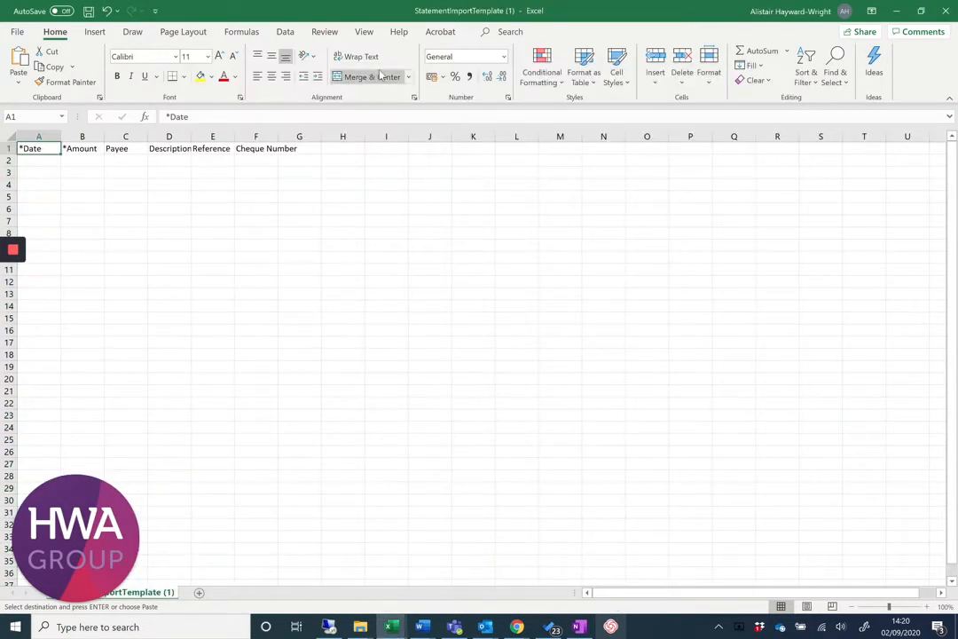
right_click(31, 160)
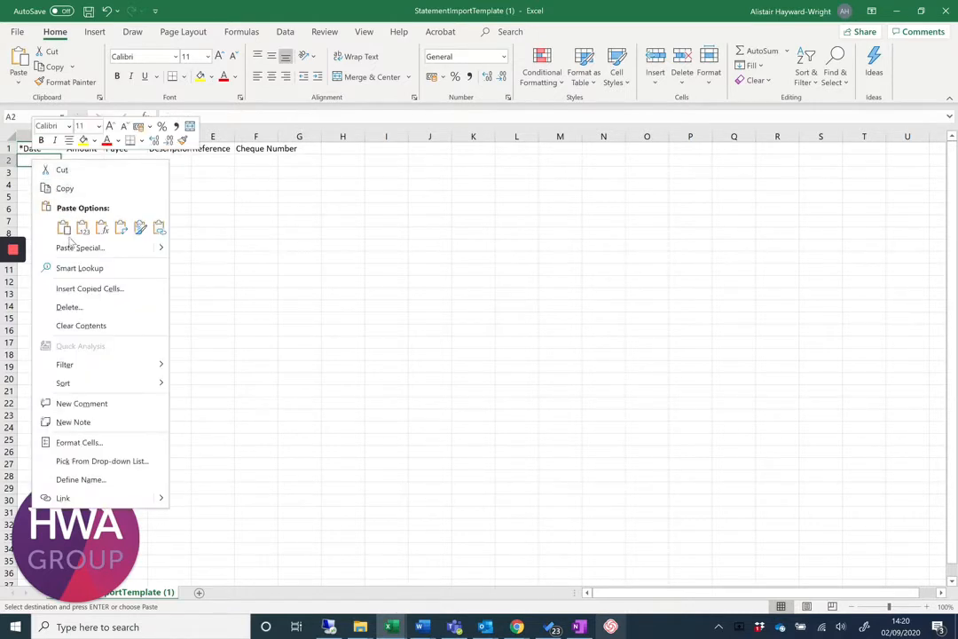
left_click(83, 229)
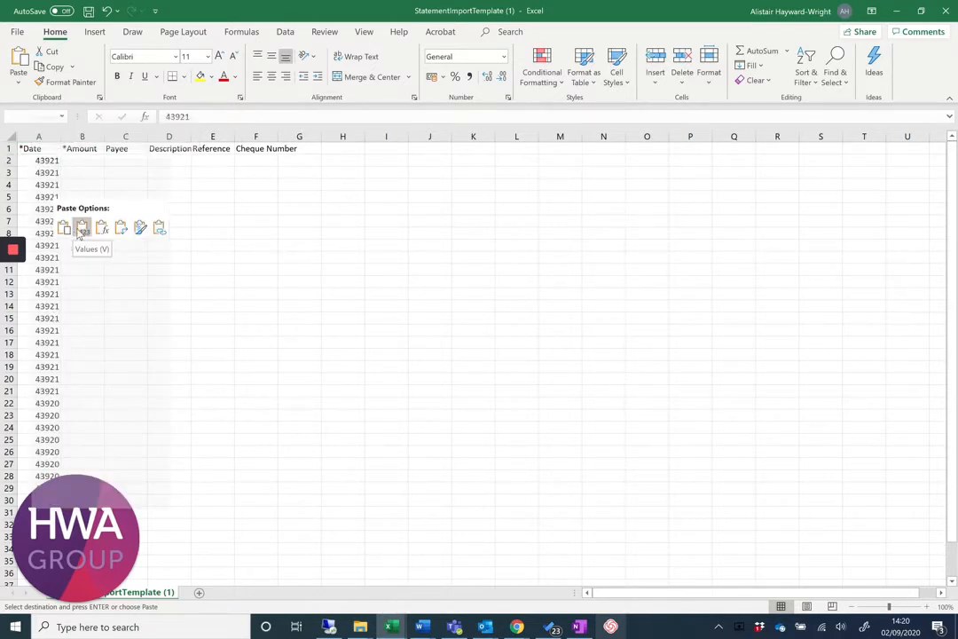
left_click(64, 229)
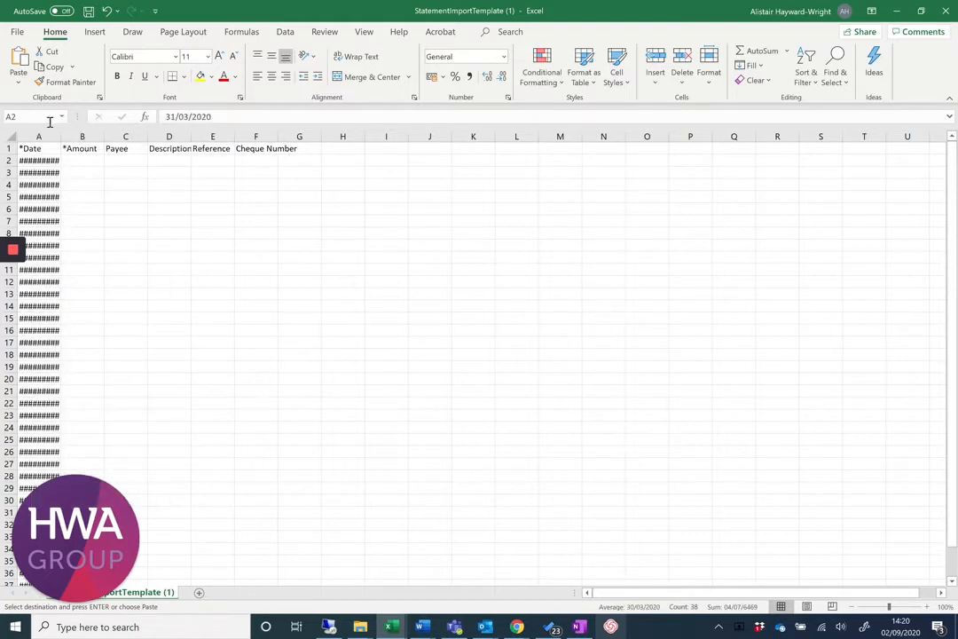
double_click(64, 139)
left_click(105, 194)
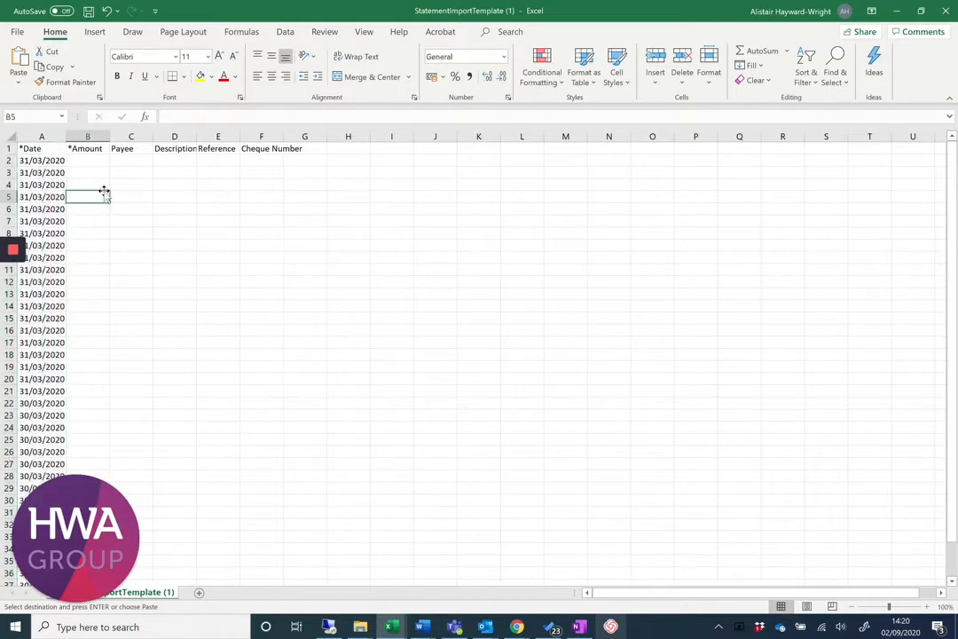
Copy the signed amounts J2:J39 from the bank workbook into the template's Amount column from B2 as values only.
left_click(86, 147)
key("alt+Tab")
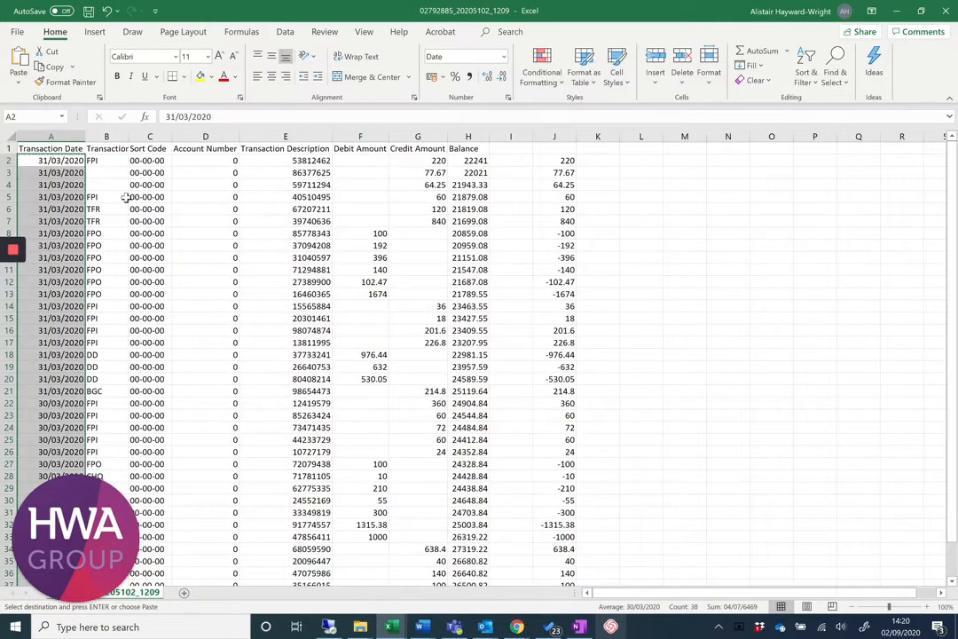
left_click(562, 161)
left_click_drag(559, 189, 564, 549)
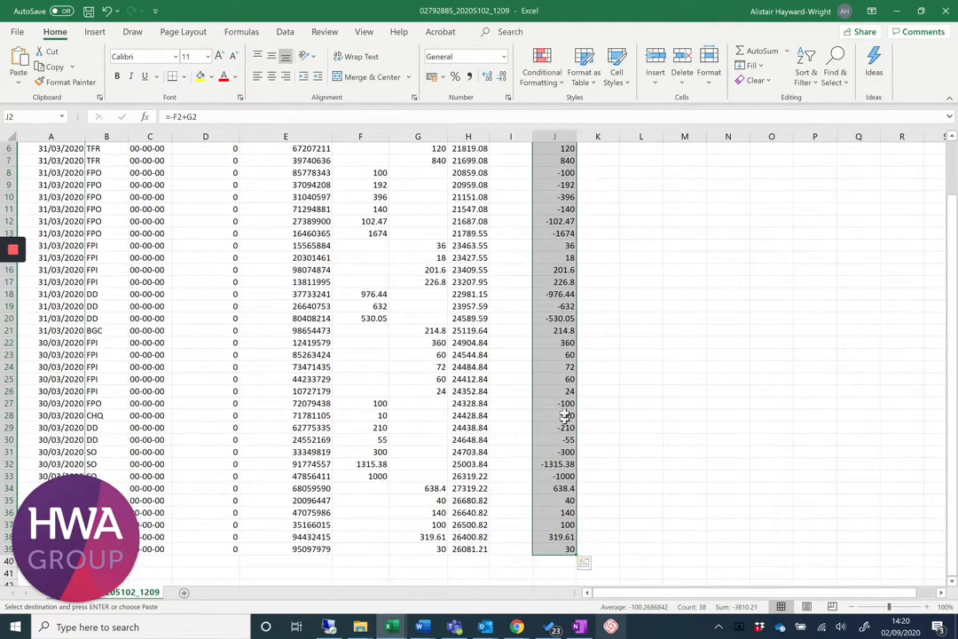
right_click(567, 406)
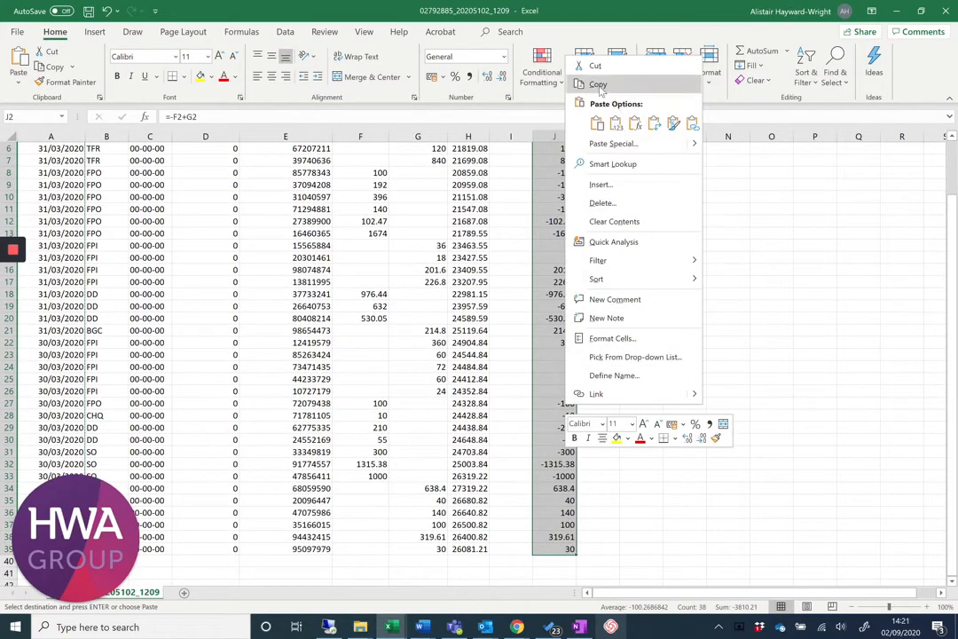
key("alt+Tab")
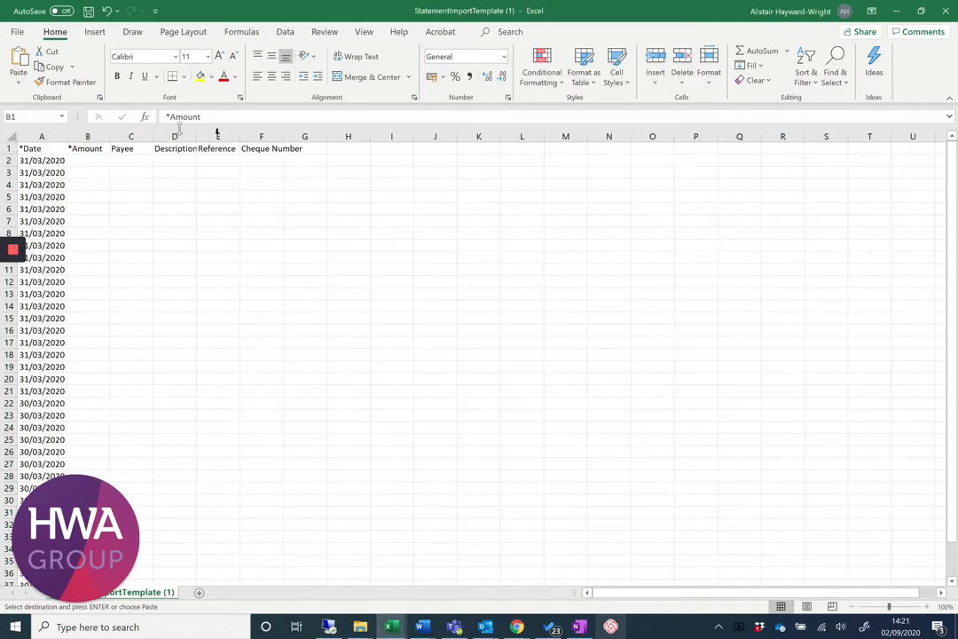
left_click(86, 158)
right_click(86, 159)
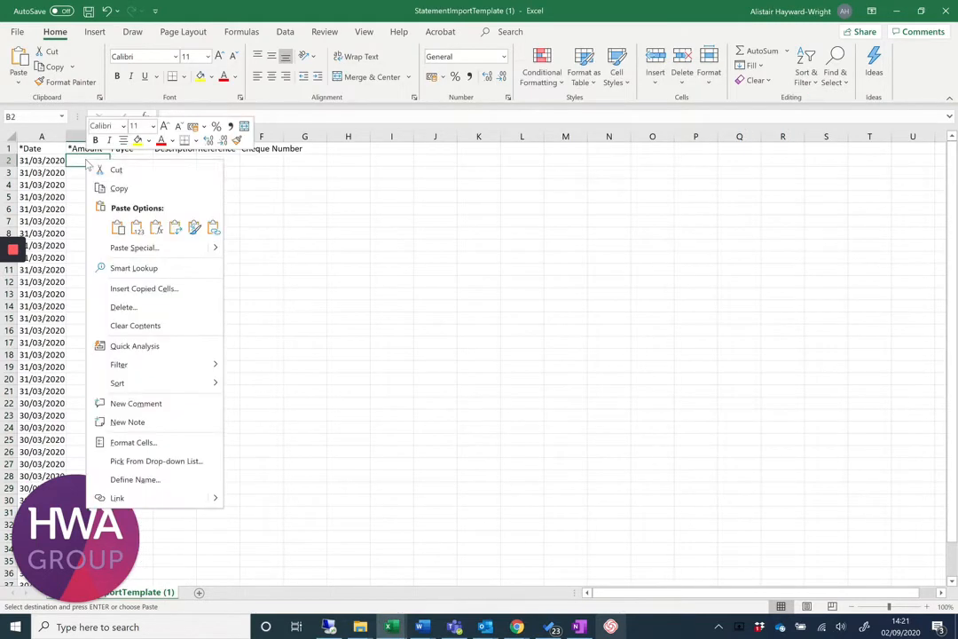
left_click(118, 228)
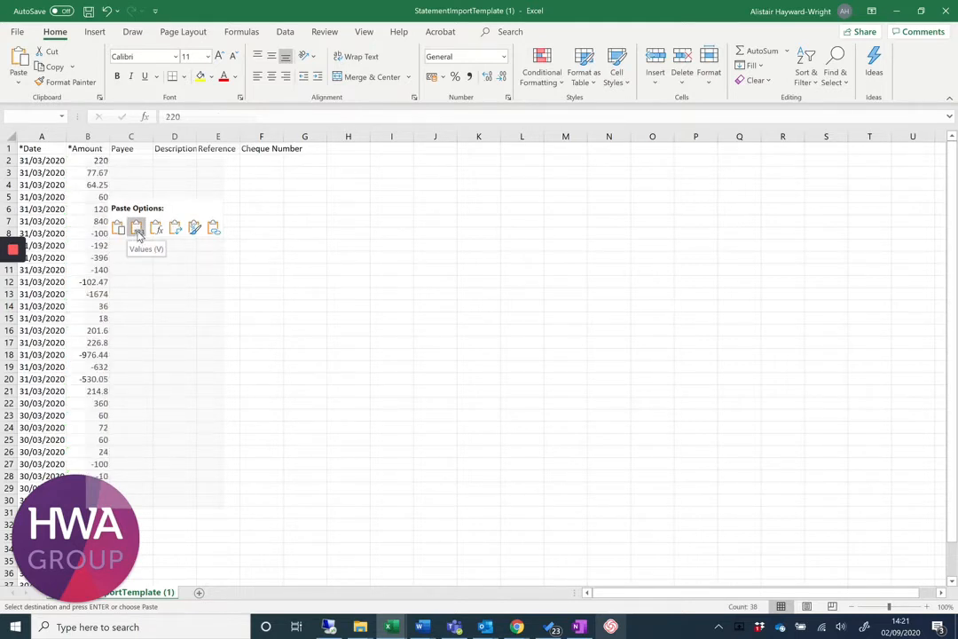
left_click(137, 232)
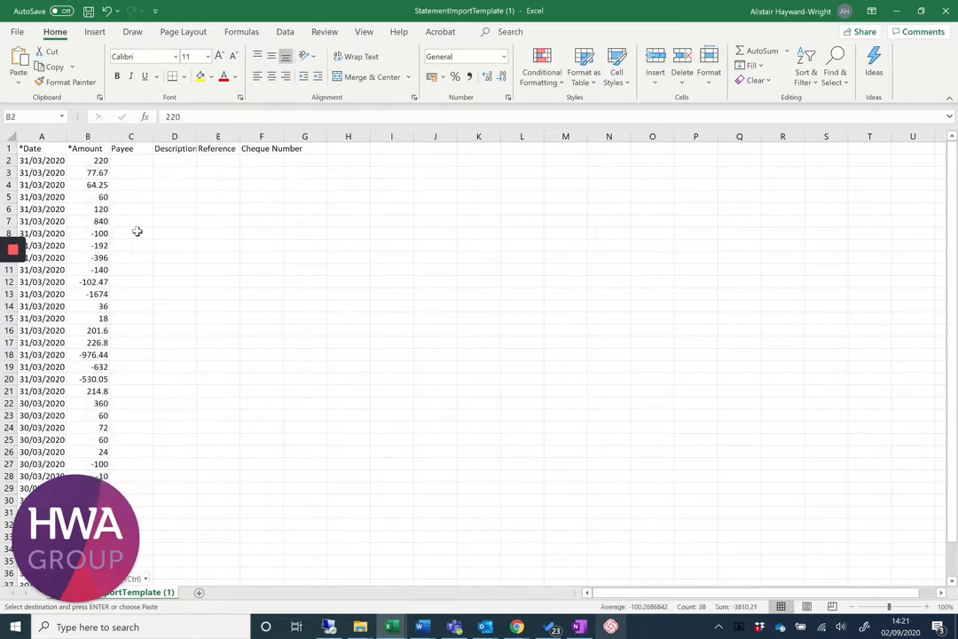
left_click(177, 220)
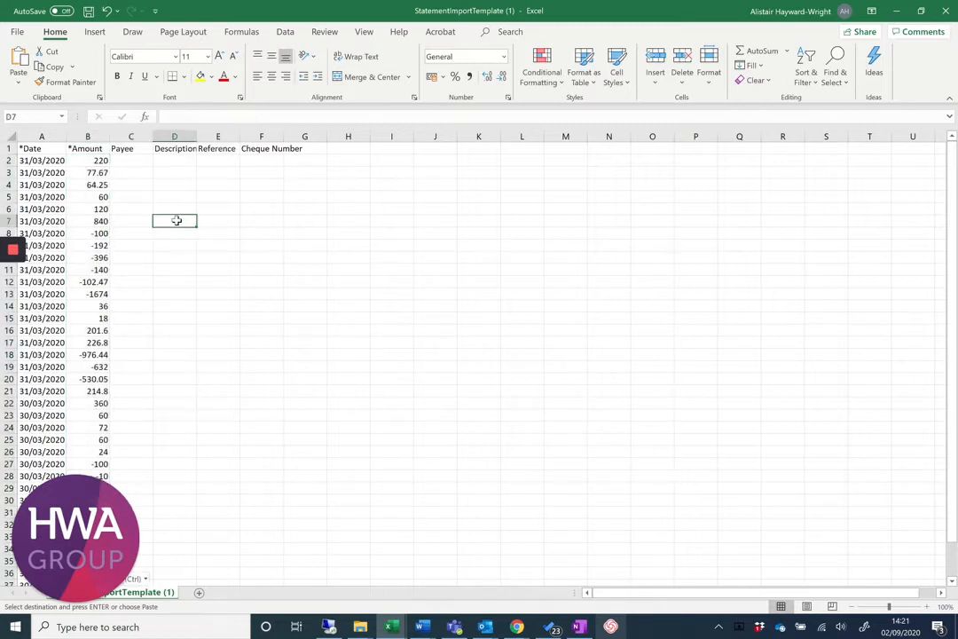
Copy the transaction descriptions E2:E39 from the bank workbook into the template's Payee column from C2.
left_click(141, 162)
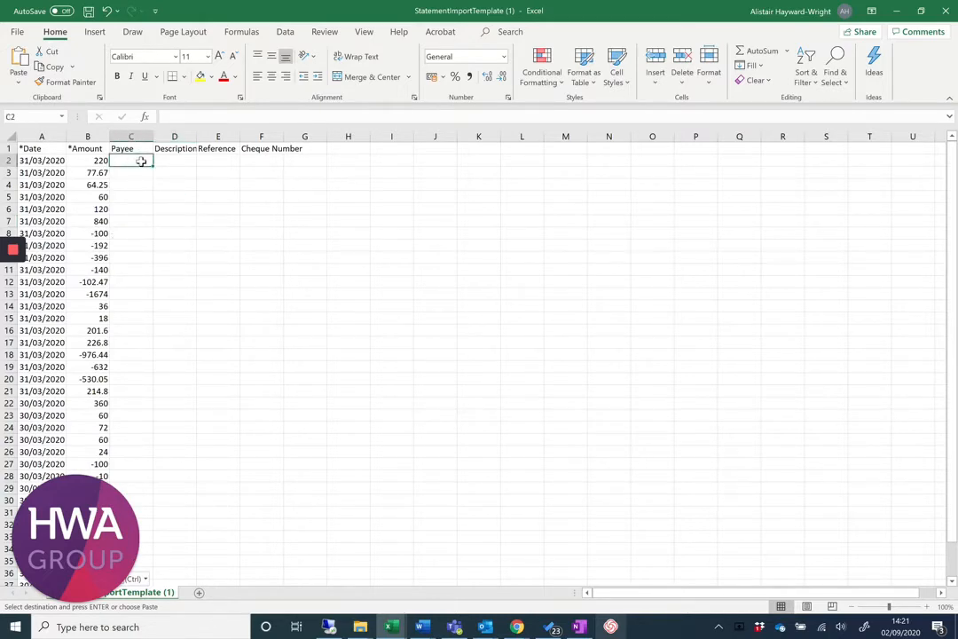
key("alt+Tab")
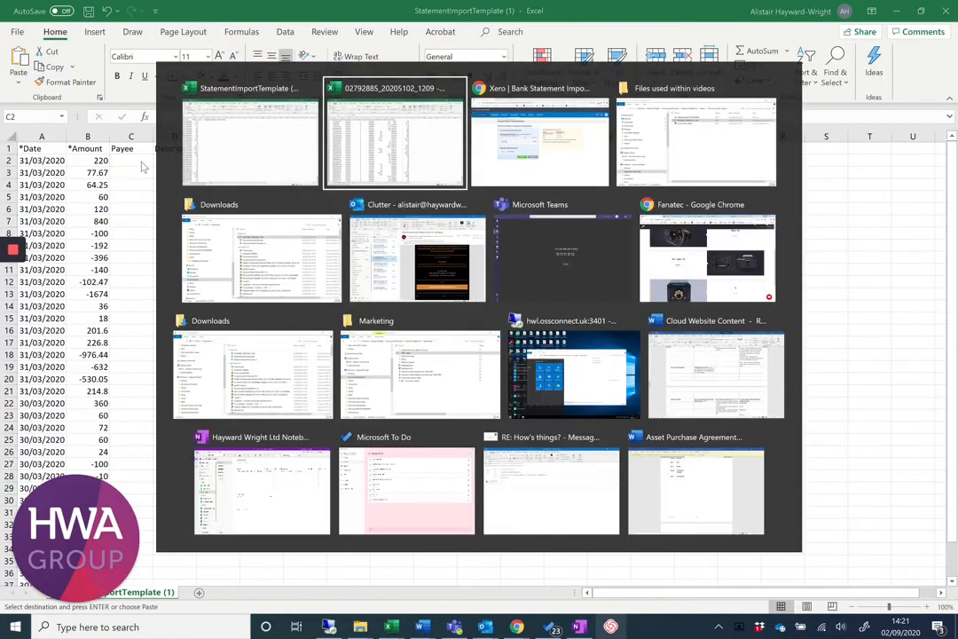
left_click_drag(284, 161, 295, 549)
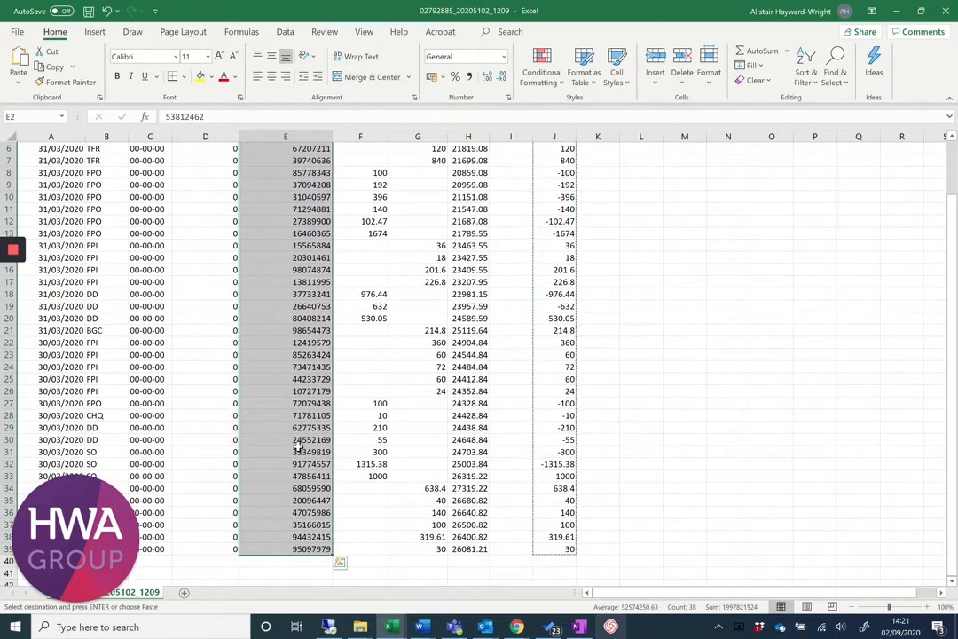
right_click(299, 450)
left_click(331, 126)
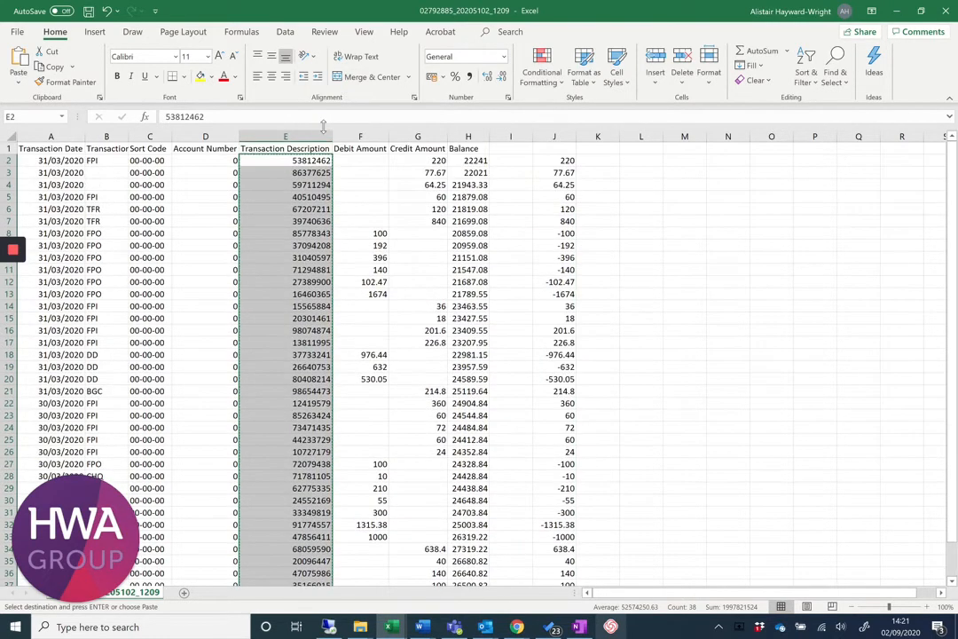
key("alt+Tab")
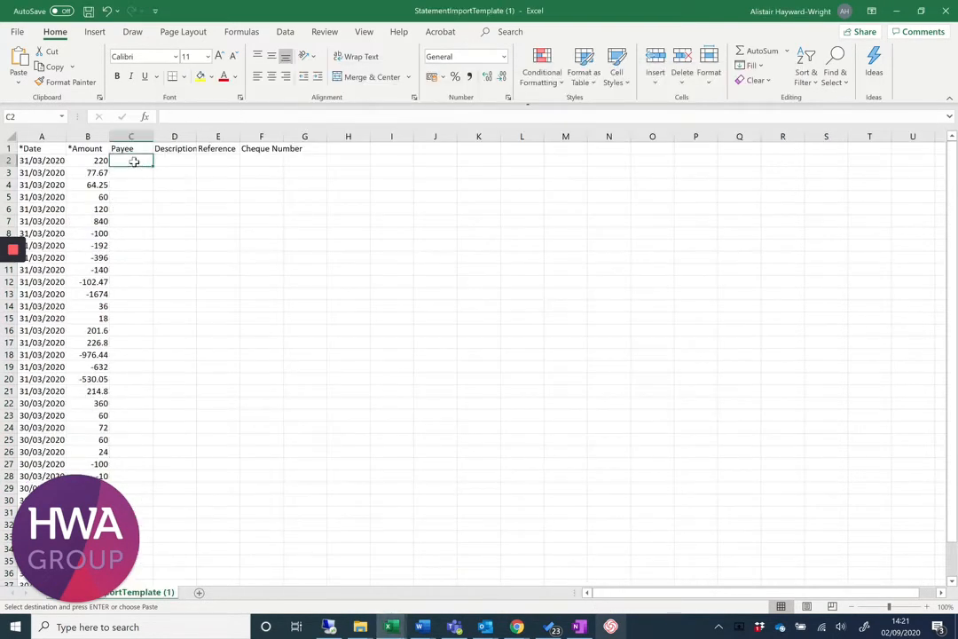
right_click(134, 160)
left_click(166, 230)
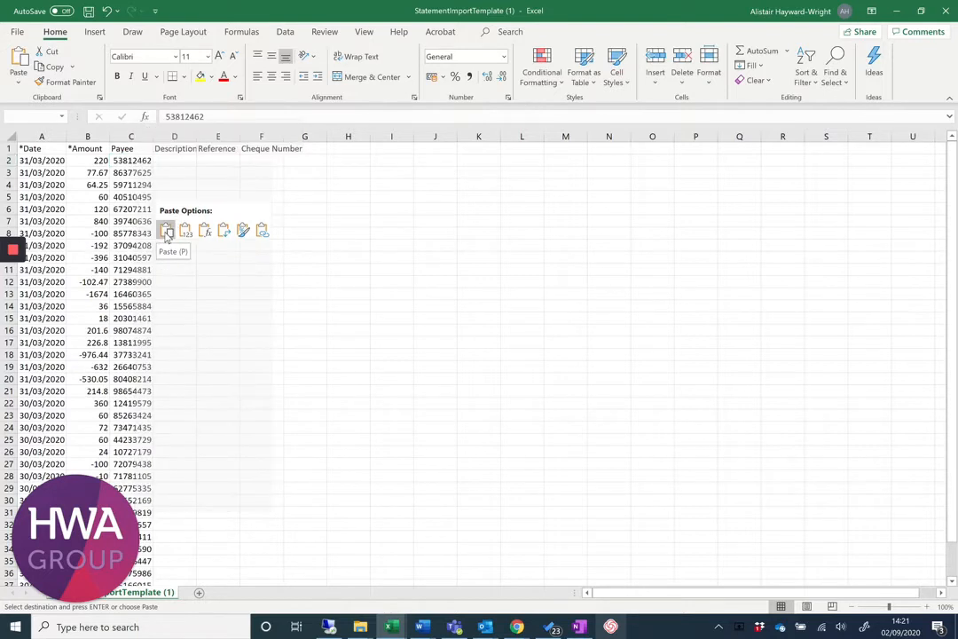
left_click(260, 223)
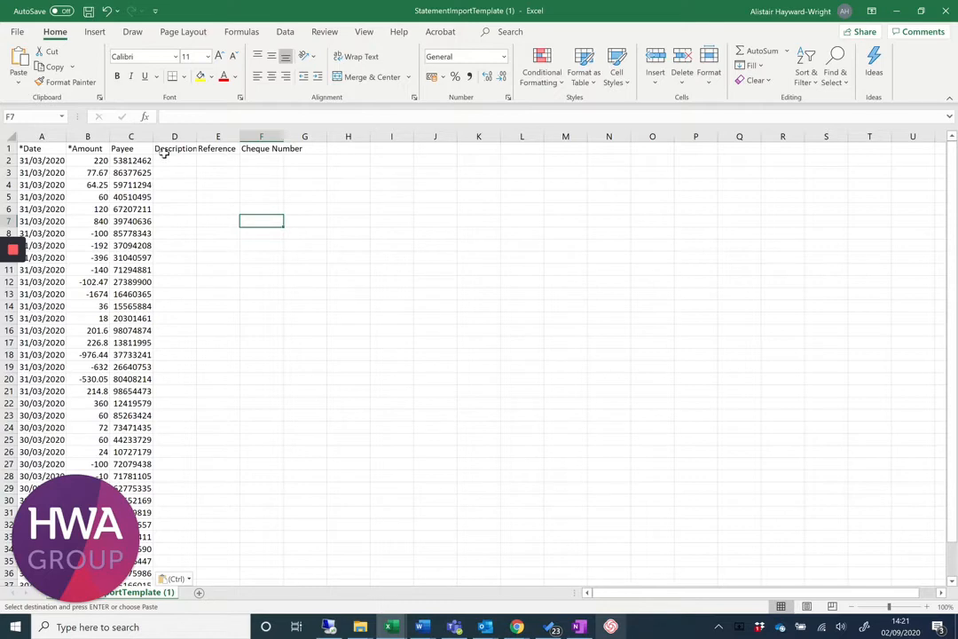
Switch to File Explorer and copy the path of the "Files used within videos" folder.
left_click(18, 32)
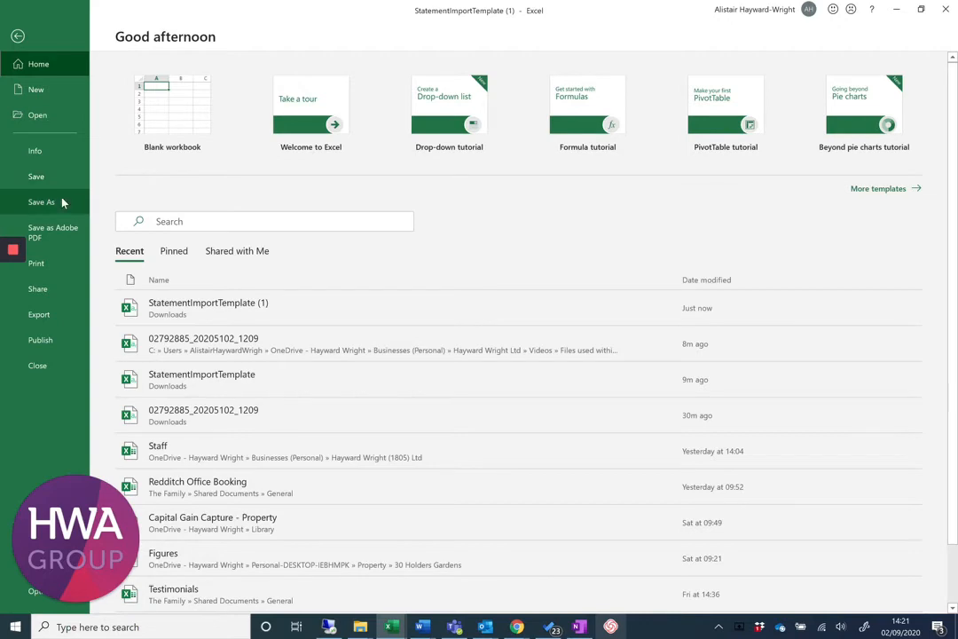
key("alt+Tab")
key("alt+Tab")
key("alt+Tab")
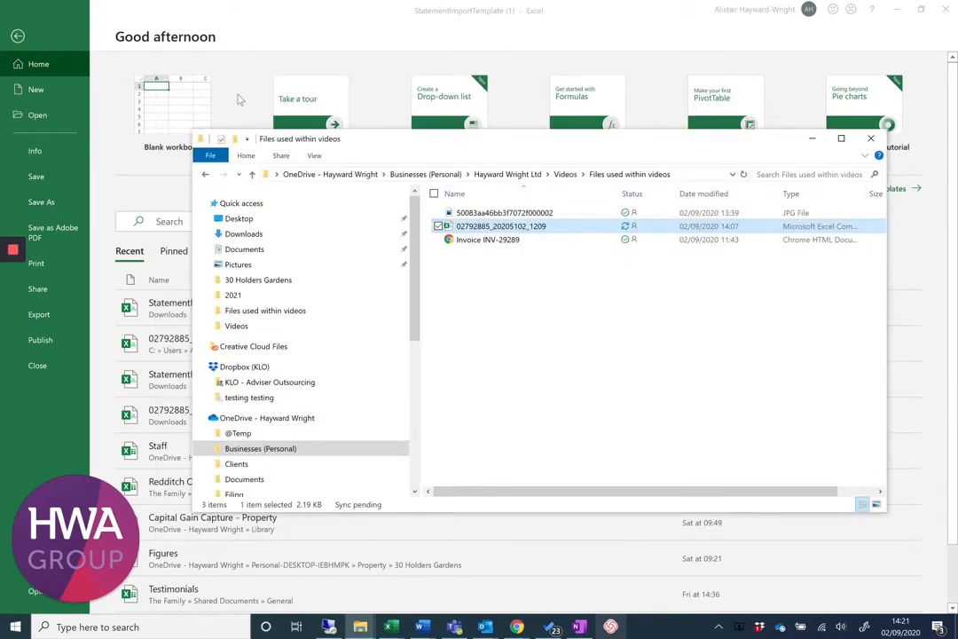
left_click(695, 176)
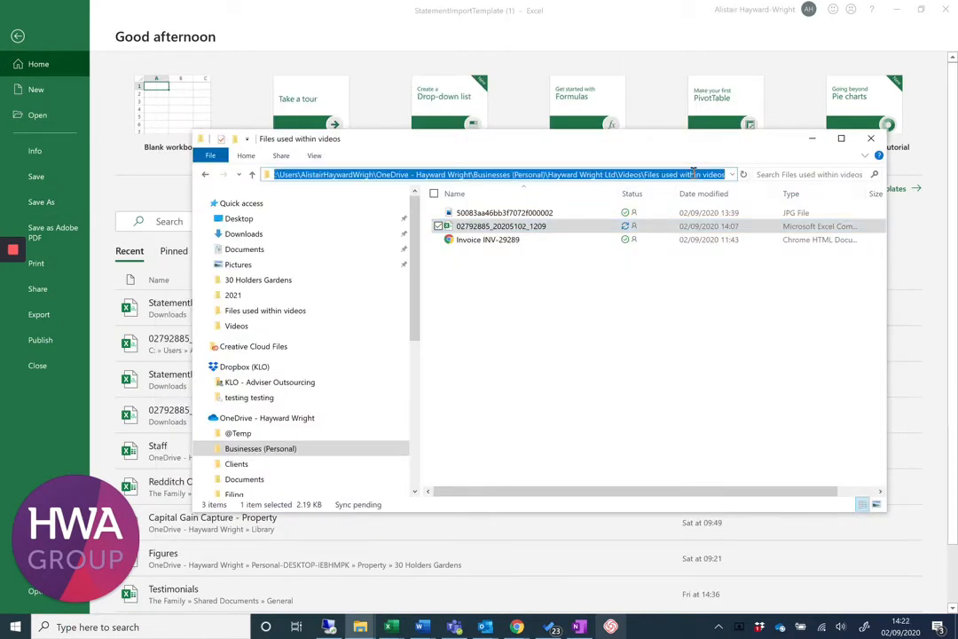
Return to Excel and save the completed template as the CSV file "StatementImportTemplate (1)" in the "Files used within videos" folder.
key("alt+Tab")
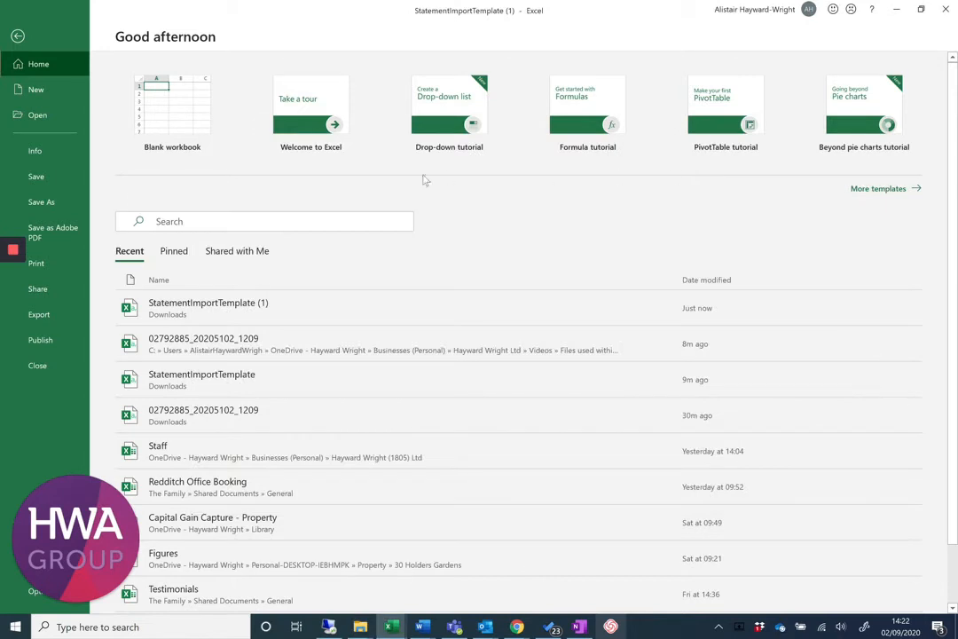
left_click(41, 201)
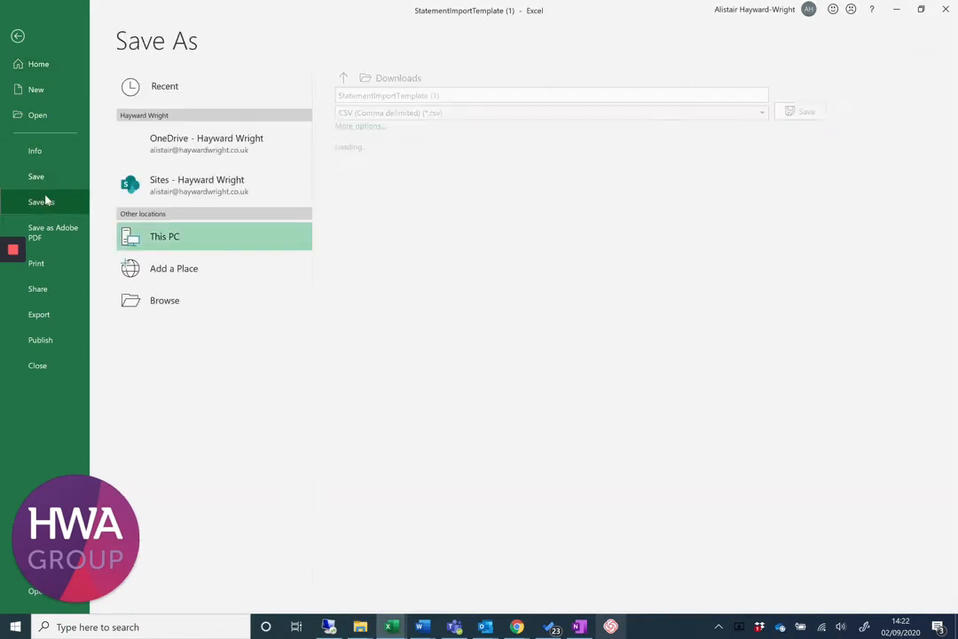
left_click(135, 302)
left_click(160, 301)
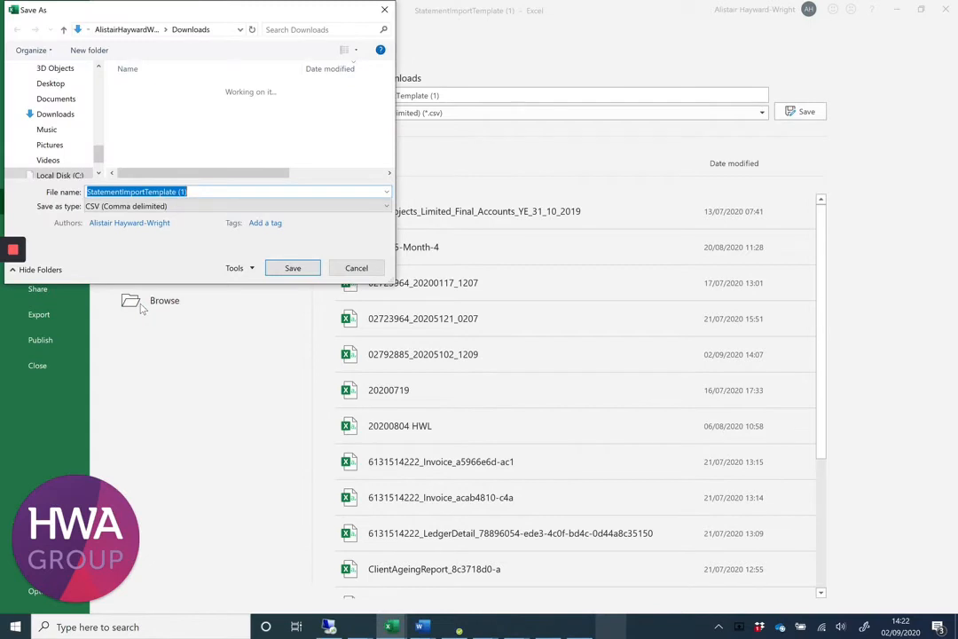
left_click(215, 34)
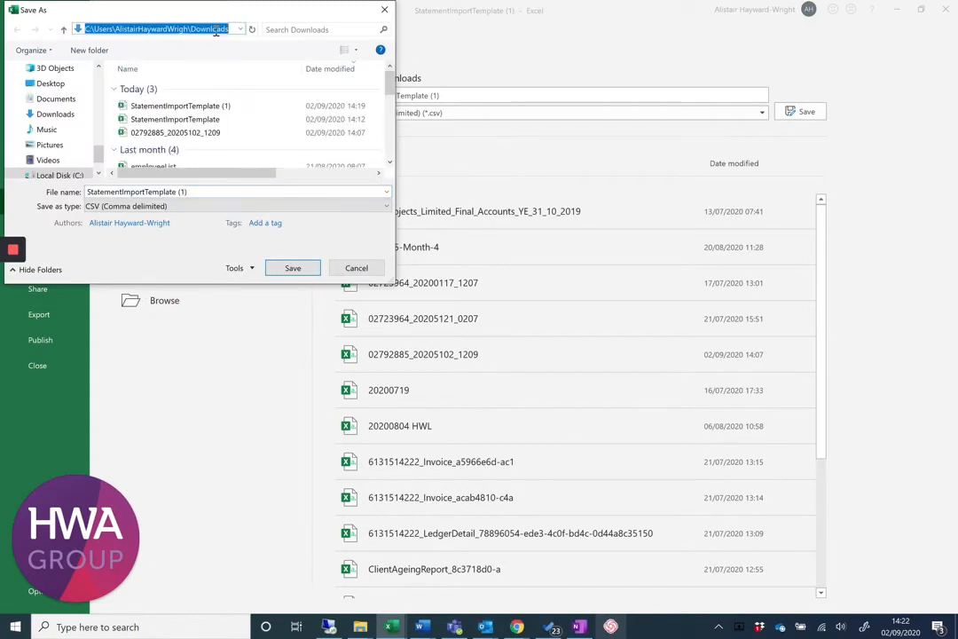
key("Return")
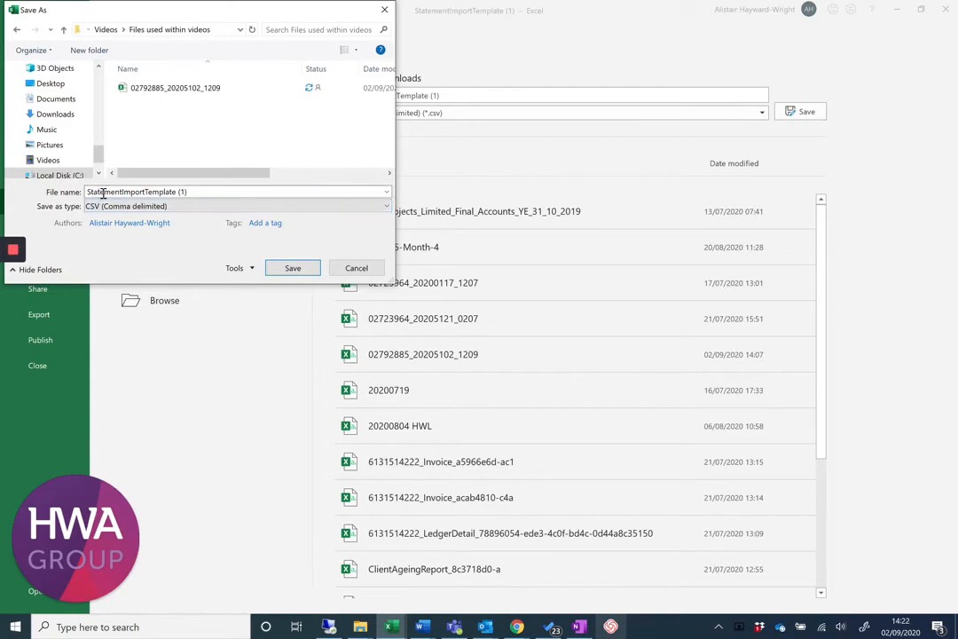
left_click(306, 270)
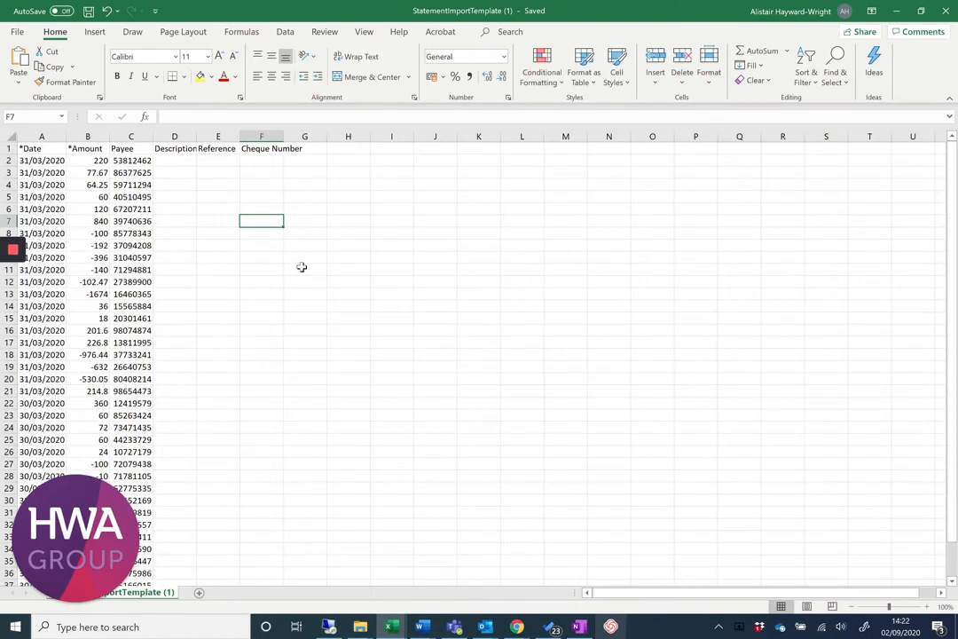
Switch to Xero in the browser and upload "StatementImportTemplate (1).csv" as the bank statement file to import.
key("alt+Tab")
key("alt+Tab")
key("alt+Tab")
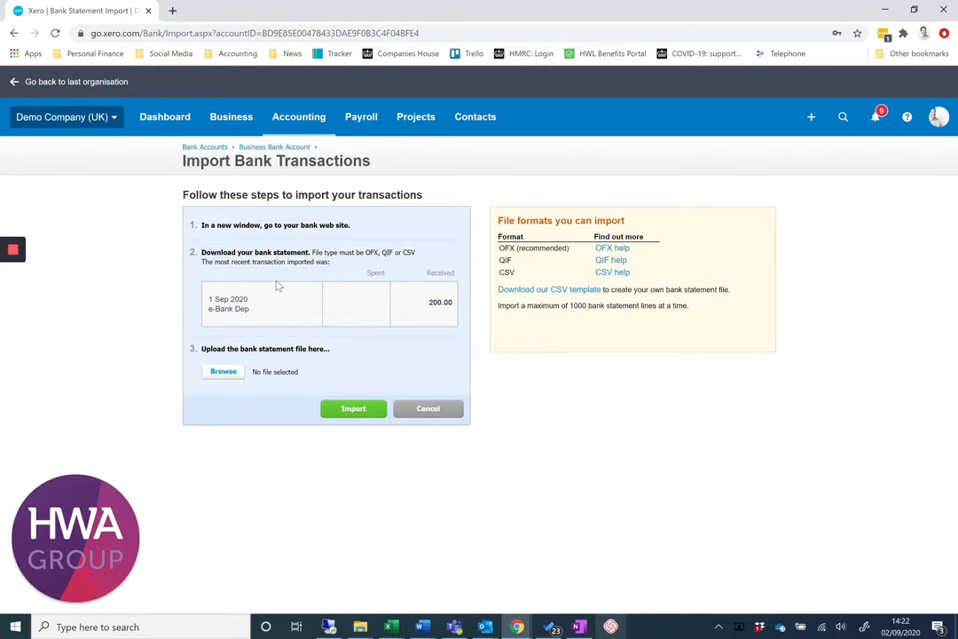
left_click(224, 372)
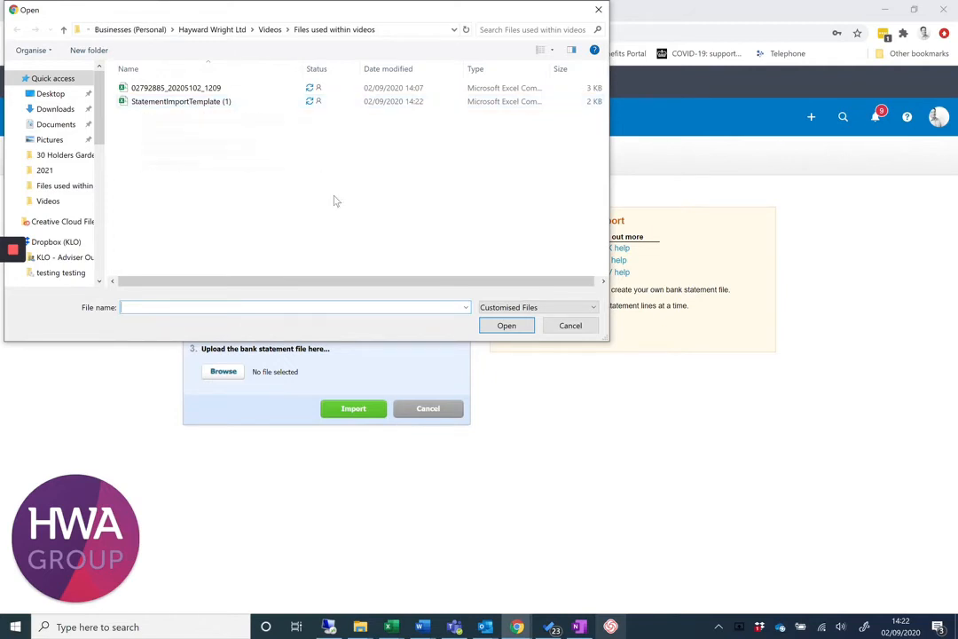
left_click(193, 101)
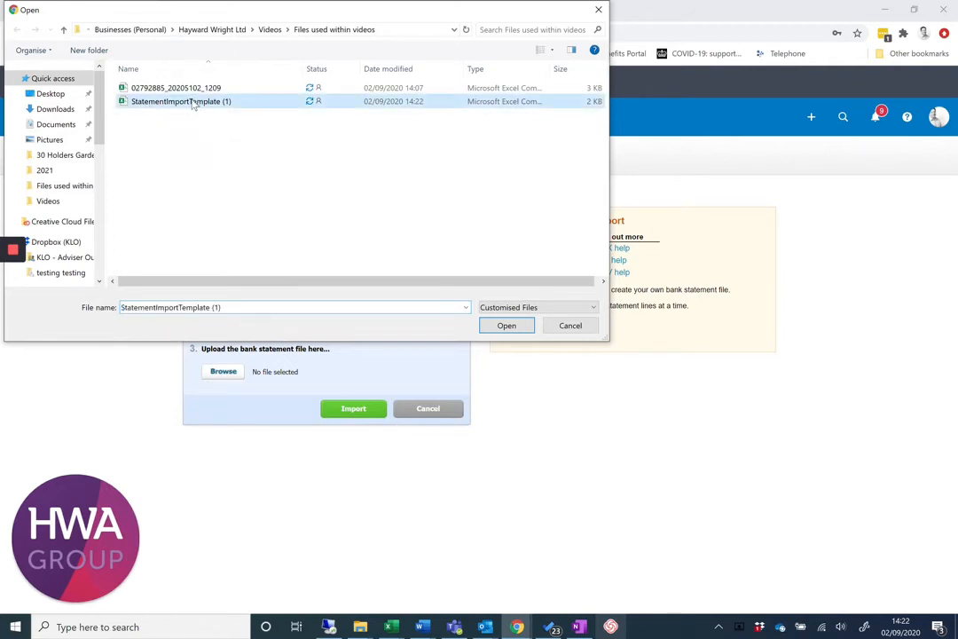
left_click(501, 325)
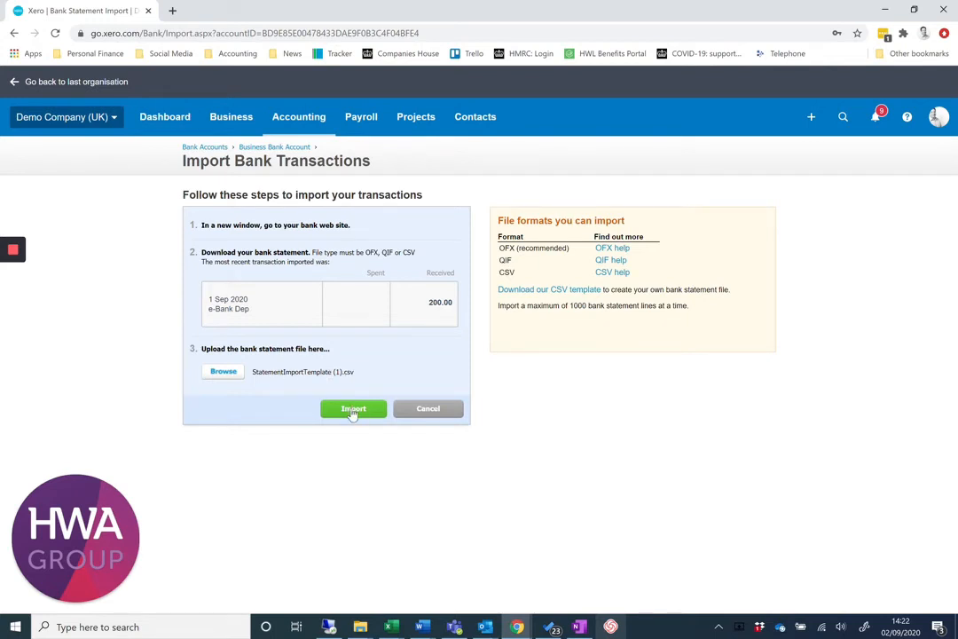
left_click(352, 410)
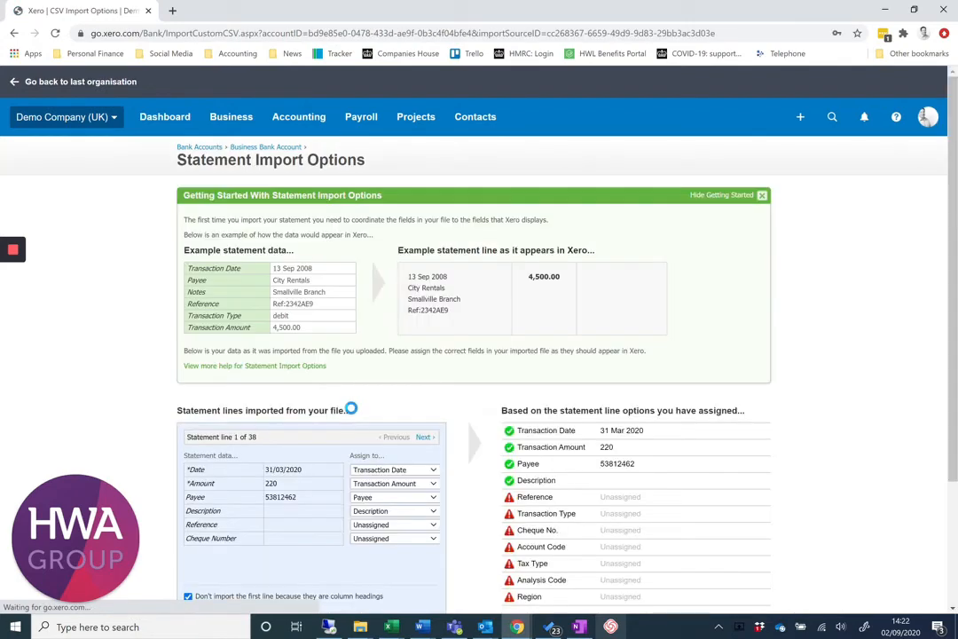
Review the statement field assignments, save them with the column-heading line excluded, and close the import results.
scroll(174, 341, "down", 1)
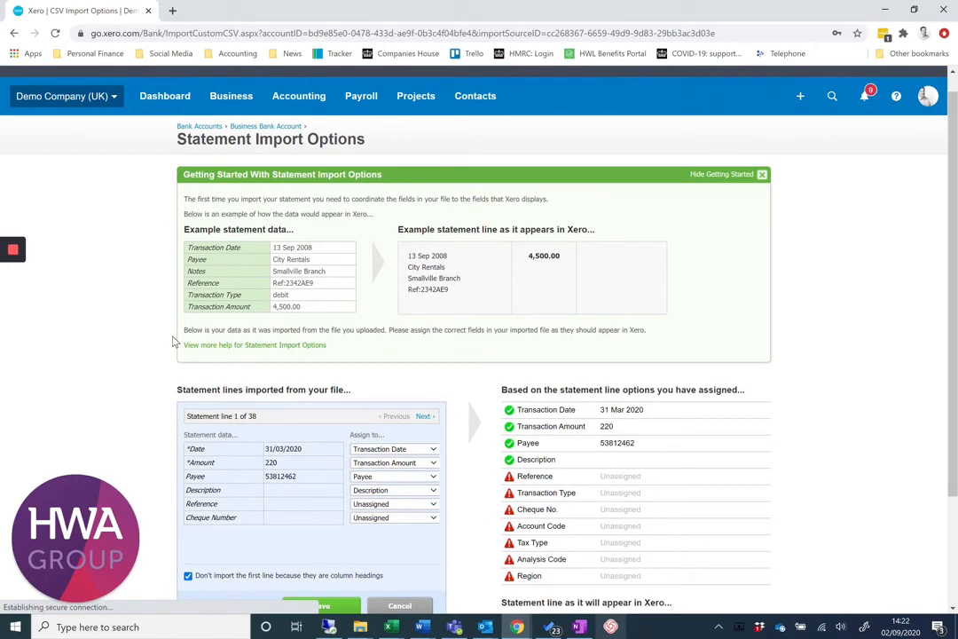
scroll(174, 341, "down", 1)
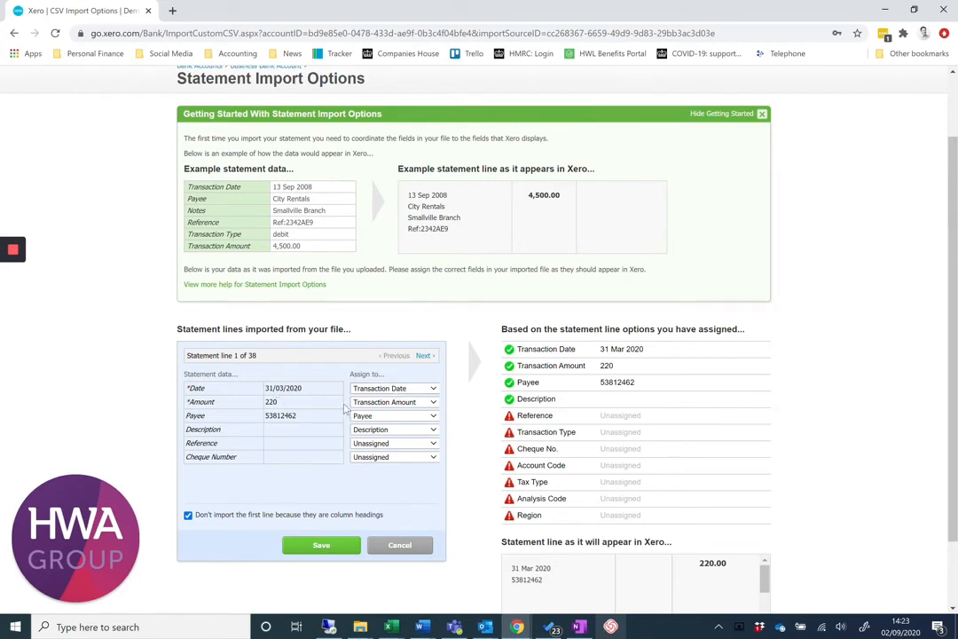
left_click(321, 551)
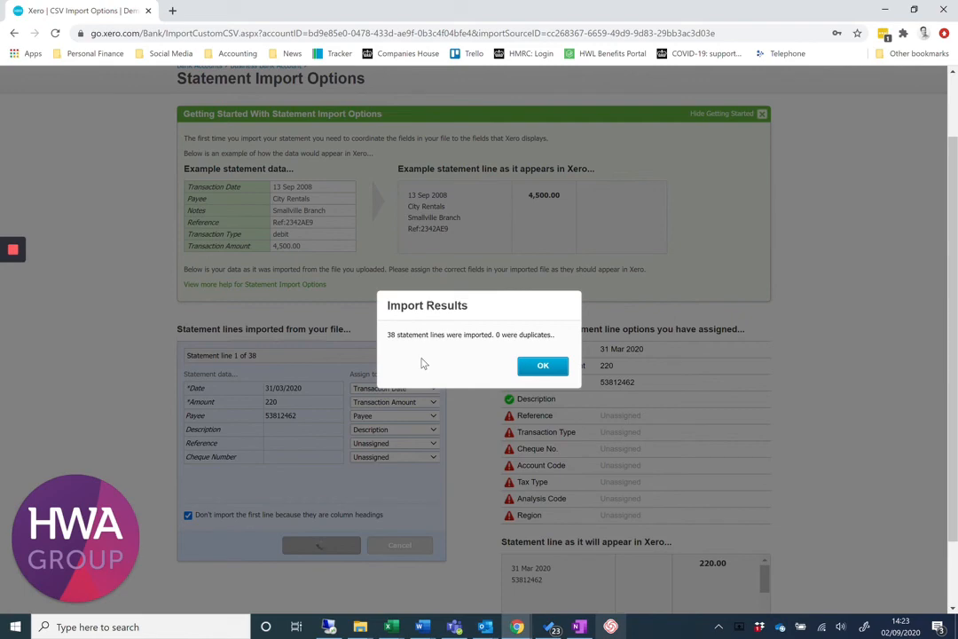
left_click(543, 366)
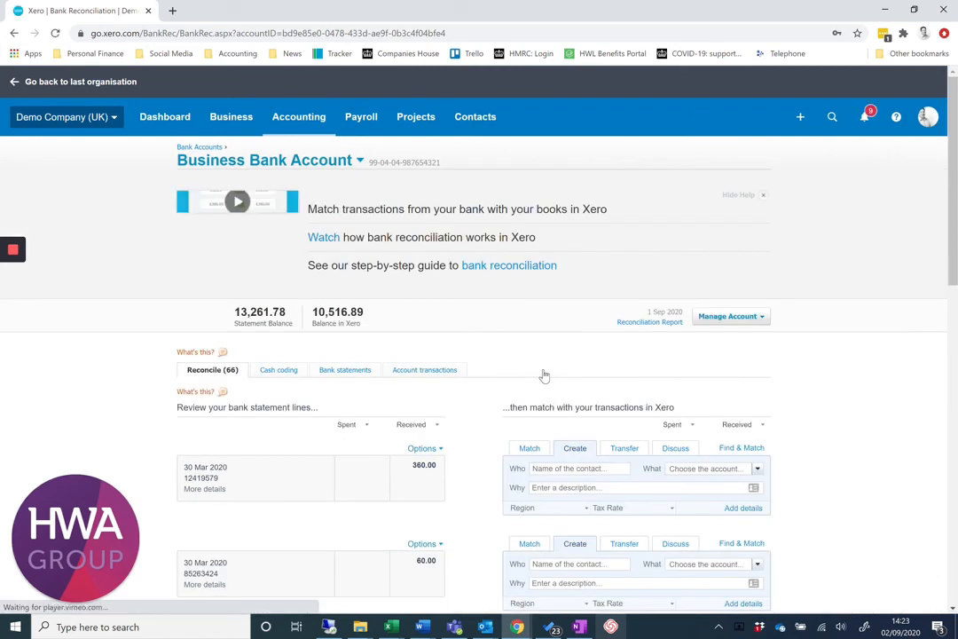
Review the imported statement lines on the Business Bank Account's reconcile page, including the first line's statement details.
scroll(284, 458, "down", 1)
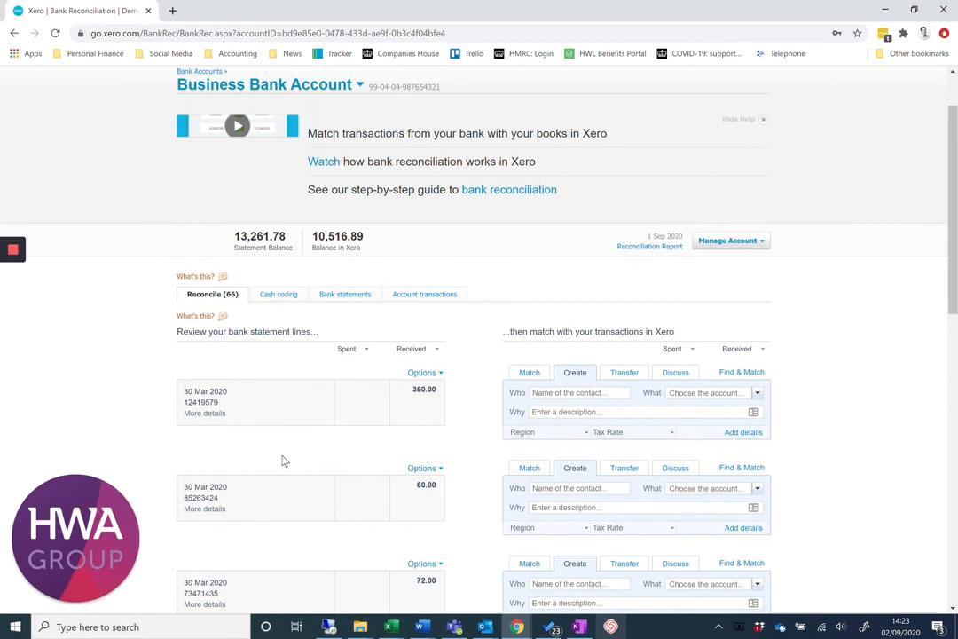
left_click(205, 413)
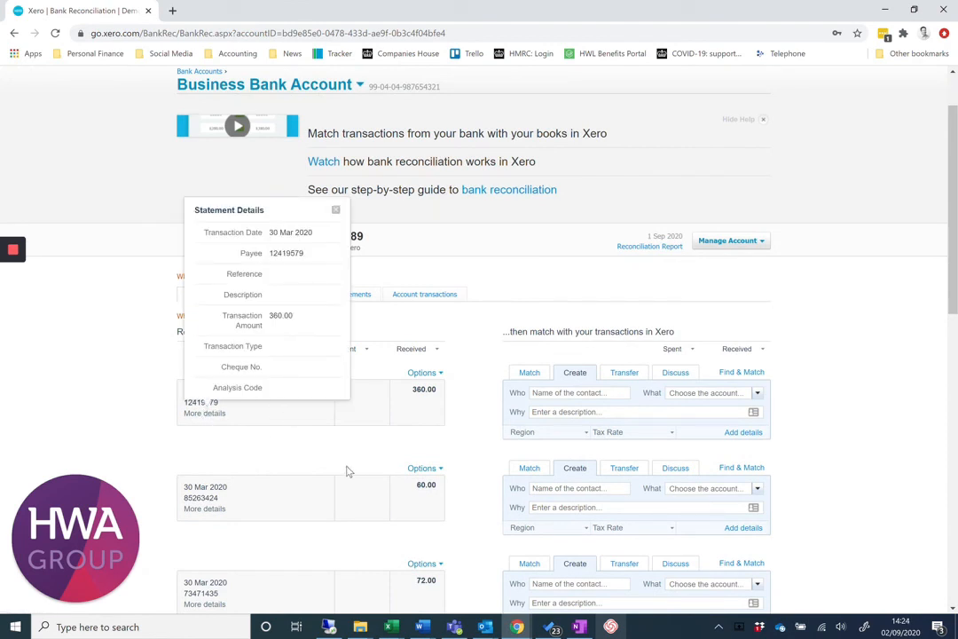
left_click(335, 209)
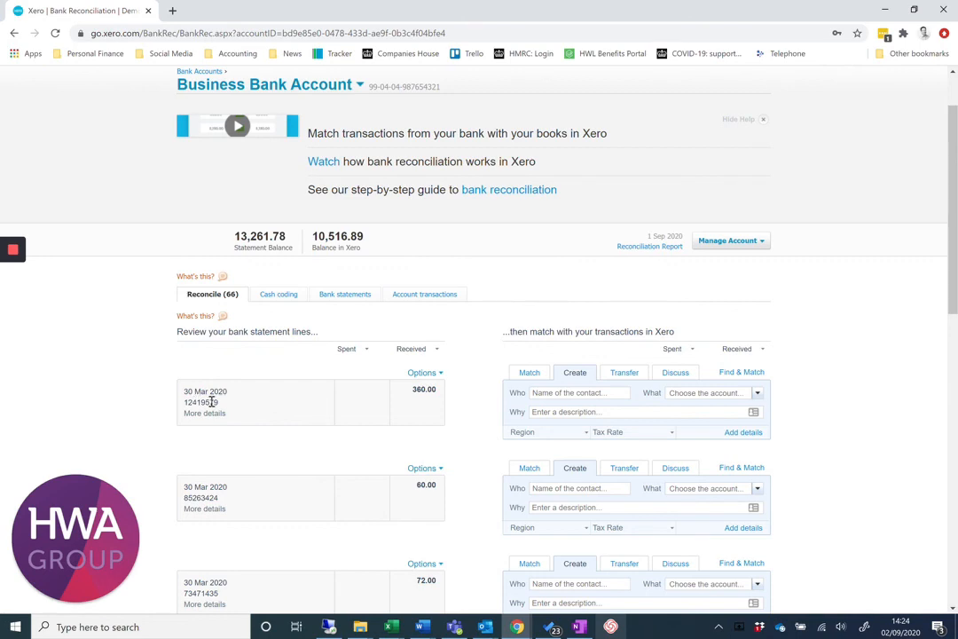
scroll(308, 473, "down", 3)
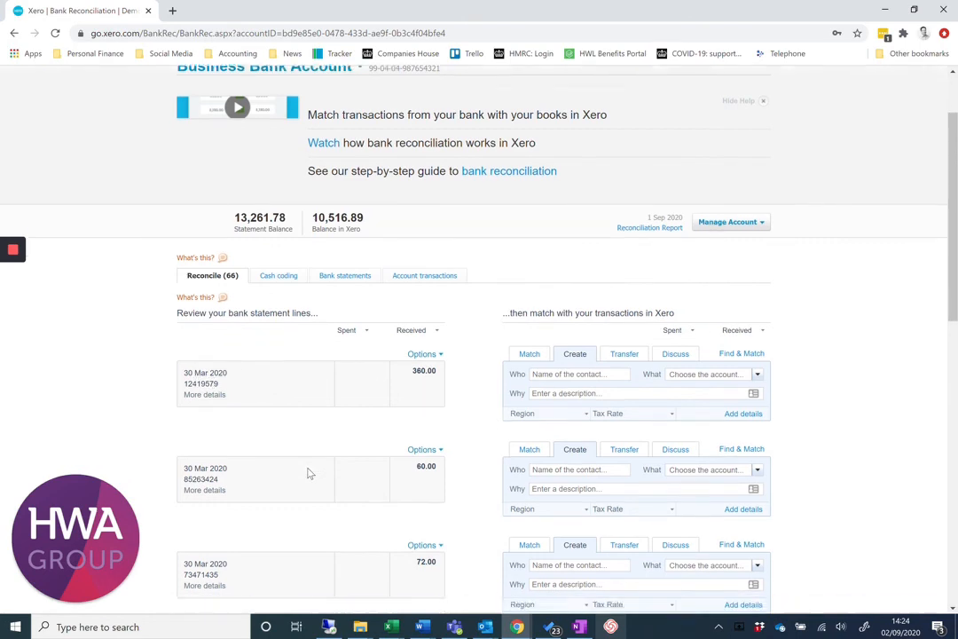
scroll(271, 469, "down", 4)
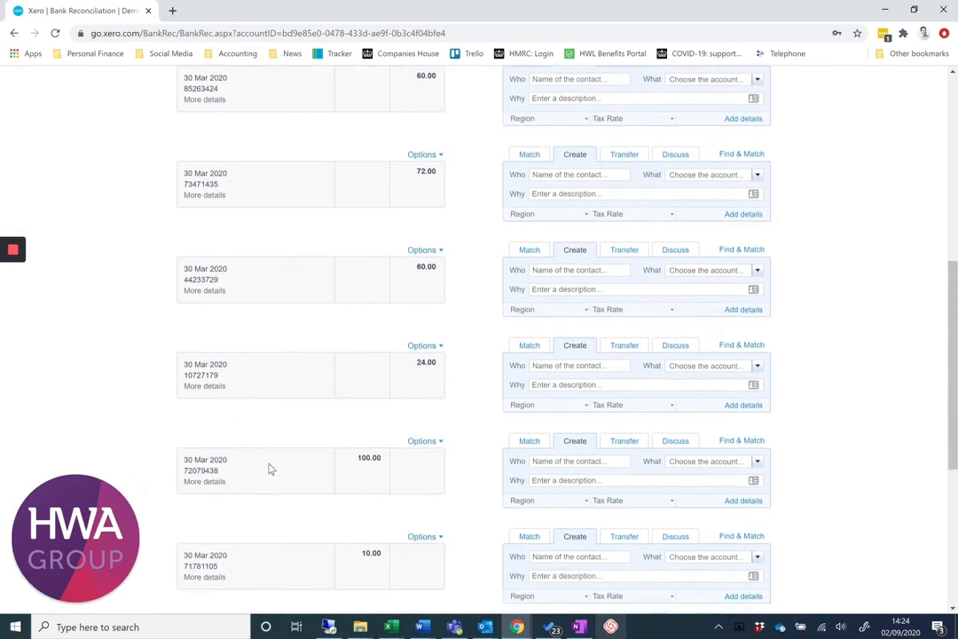
scroll(271, 469, "up", 8)
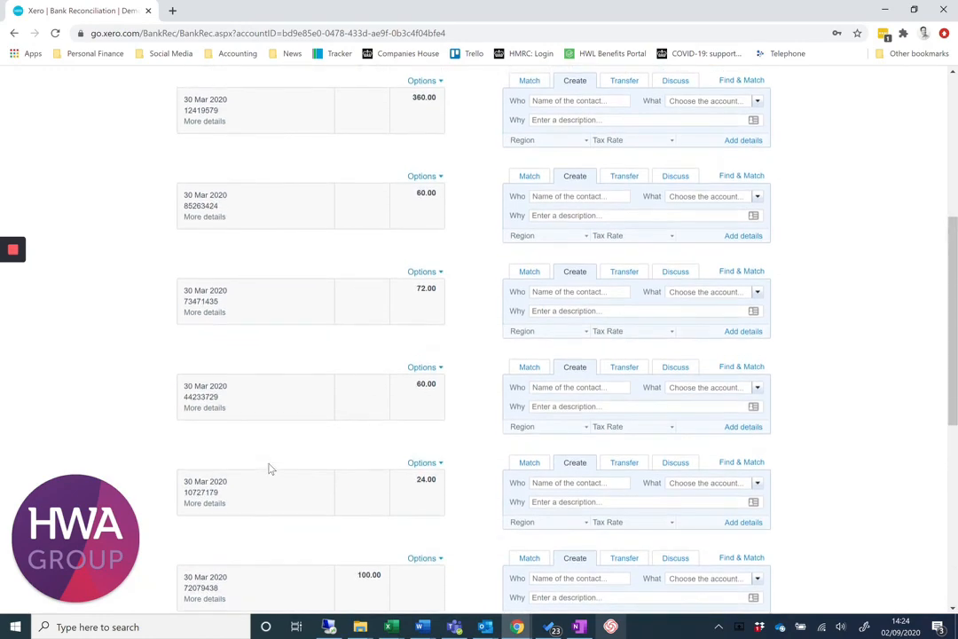
scroll(270, 456, "up", 1)
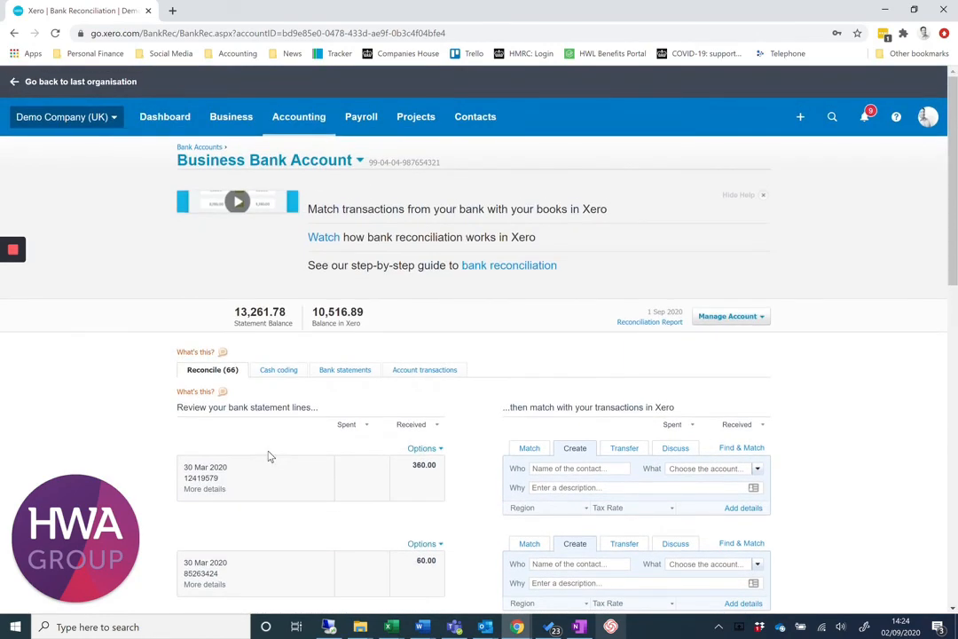